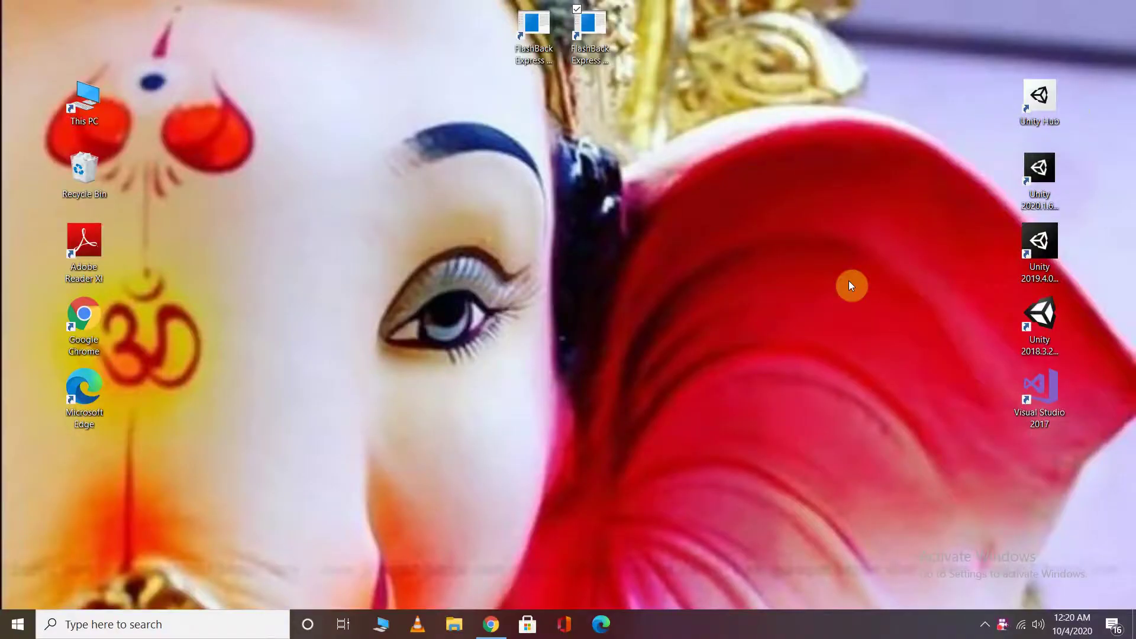
Step: Open Unity Hub and start a new project with Unity version 2020.1.6f1
double_click(1041, 101)
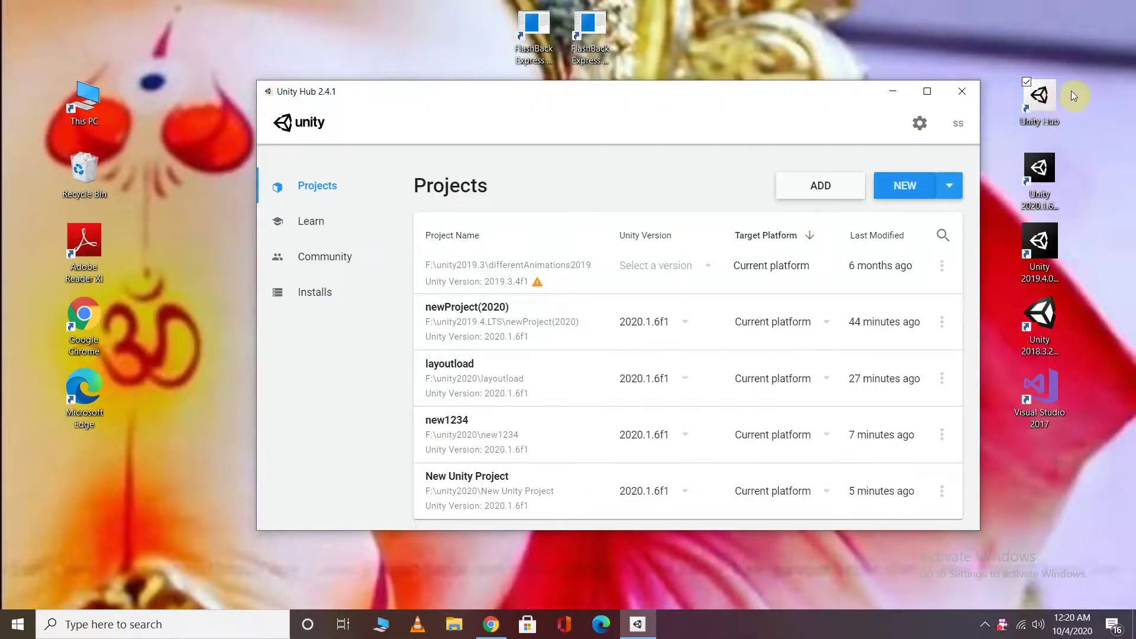
scroll(753, 337, "down", 1)
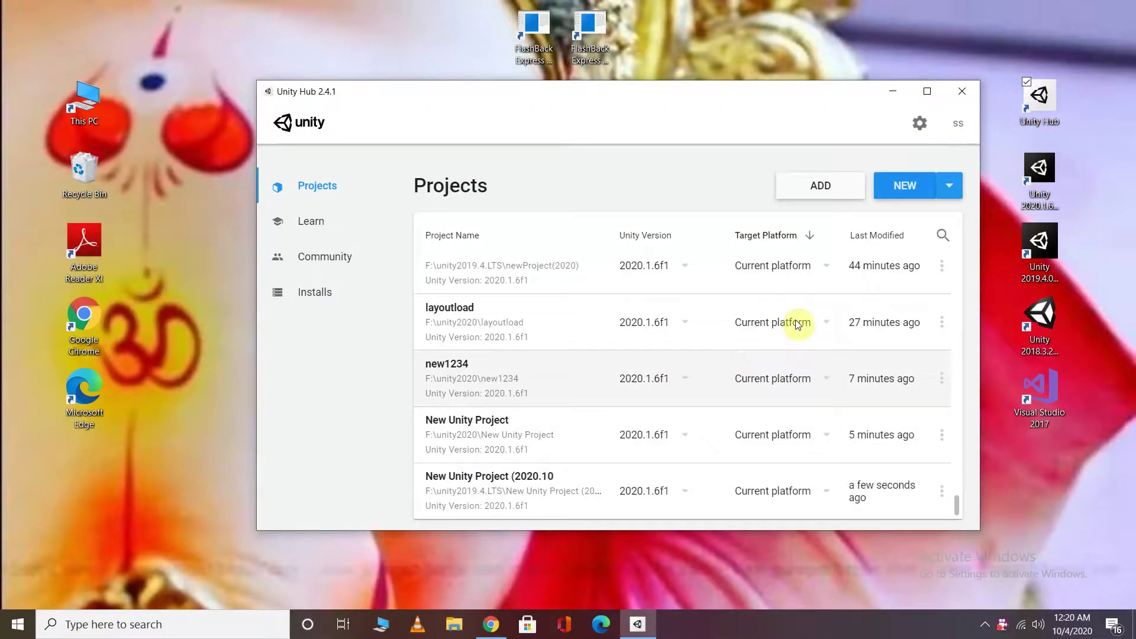
left_click(951, 185)
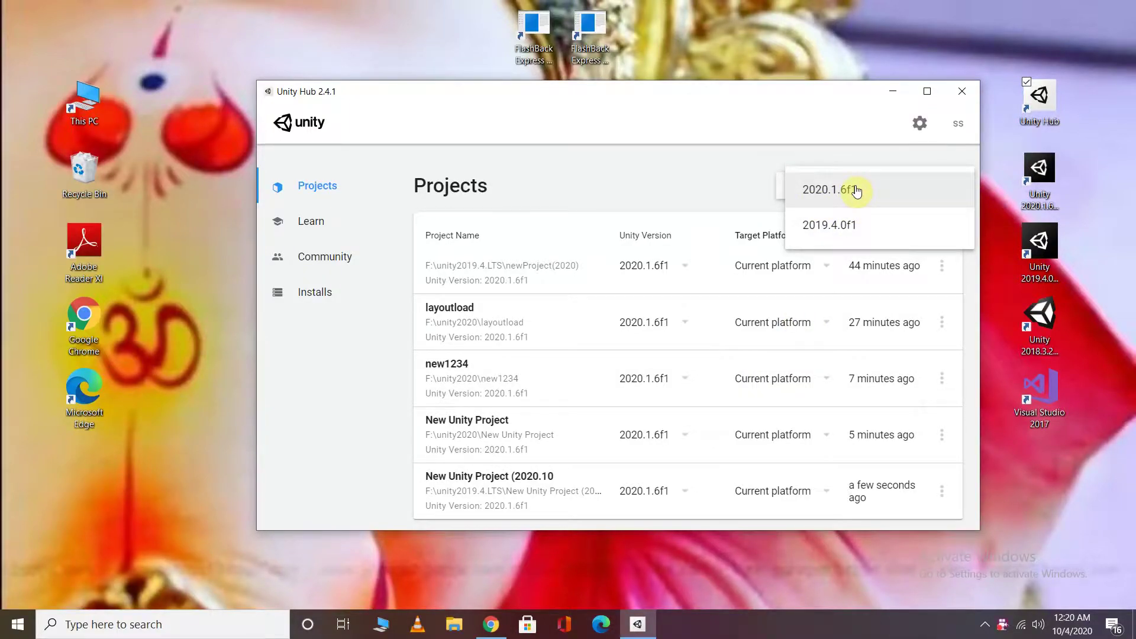
left_click(827, 189)
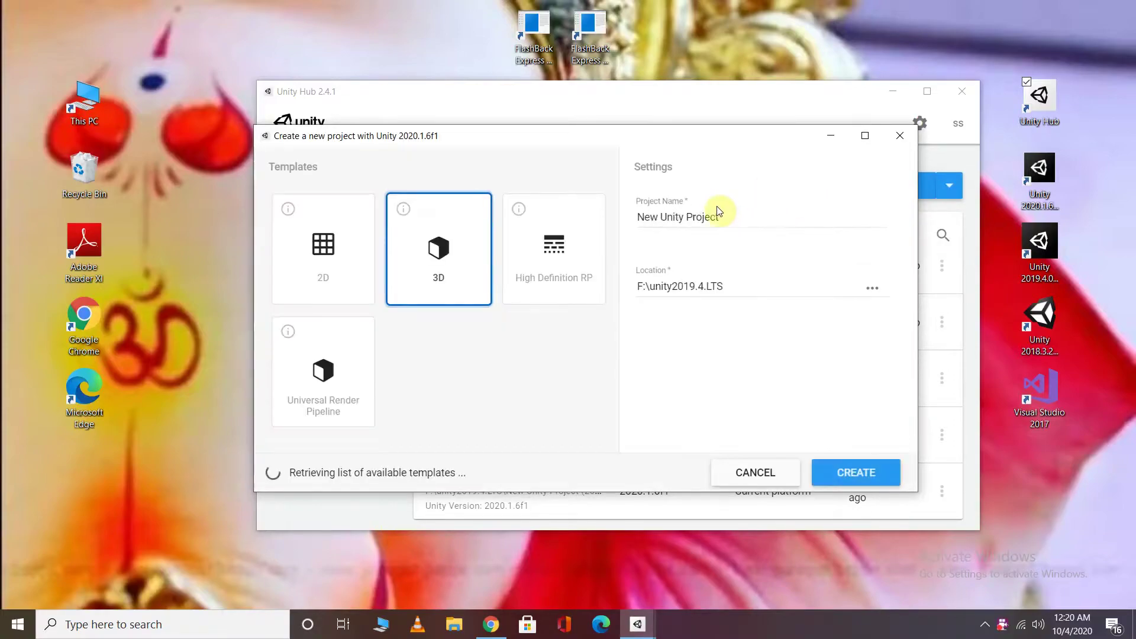
Step: Name the new project newproject12
left_click(737, 217)
key("BackSpace")
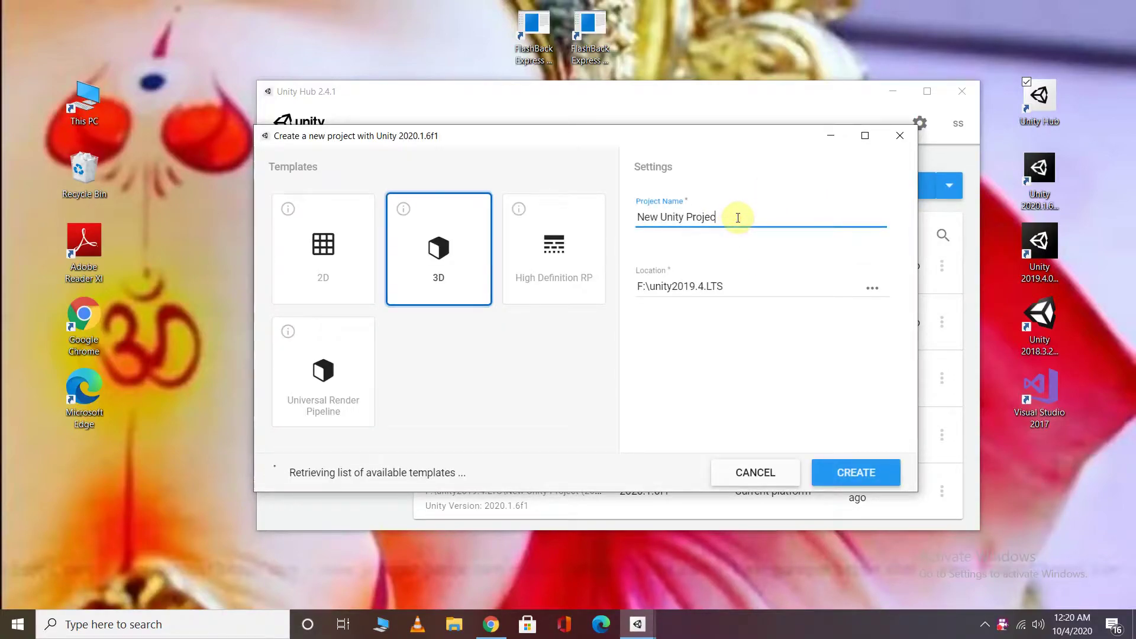
key("BackSpace")
key("BackSpace")
key("BackSpace")
key("BackSpace")
key("BackSpace")
key("BackSpace")
key("BackSpace")
key("BackSpace")
key("BackSpace")
key("BackSpace")
key("BackSpace")
key("BackSpace")
key("BackSpace")
key("BackSpace")
key("BackSpace")
key("BackSpace")
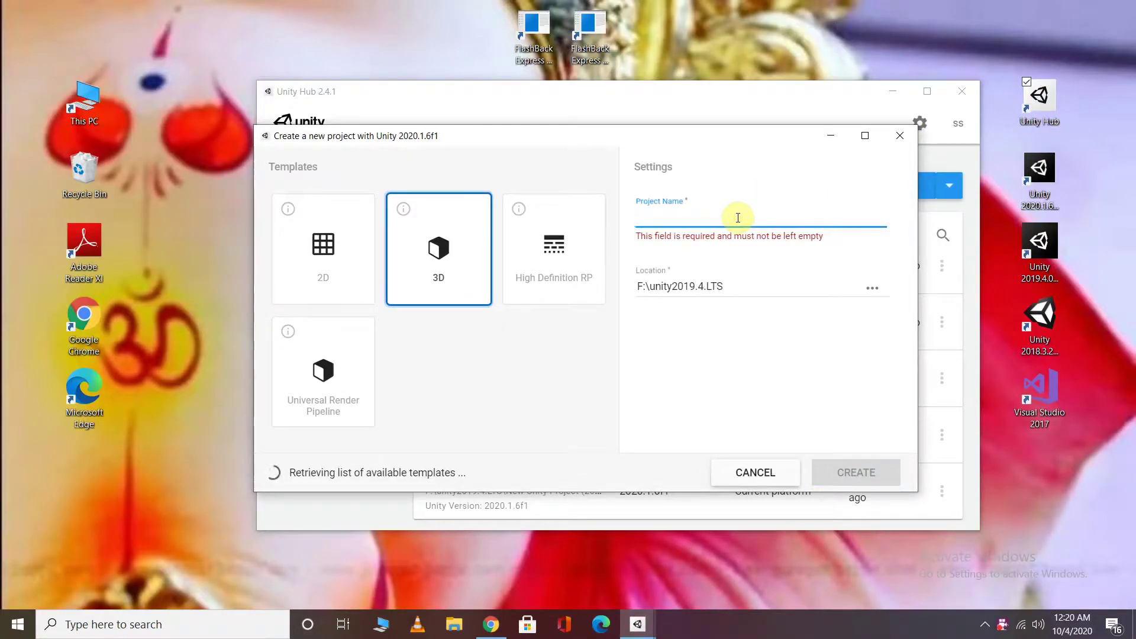
type("newproject12")
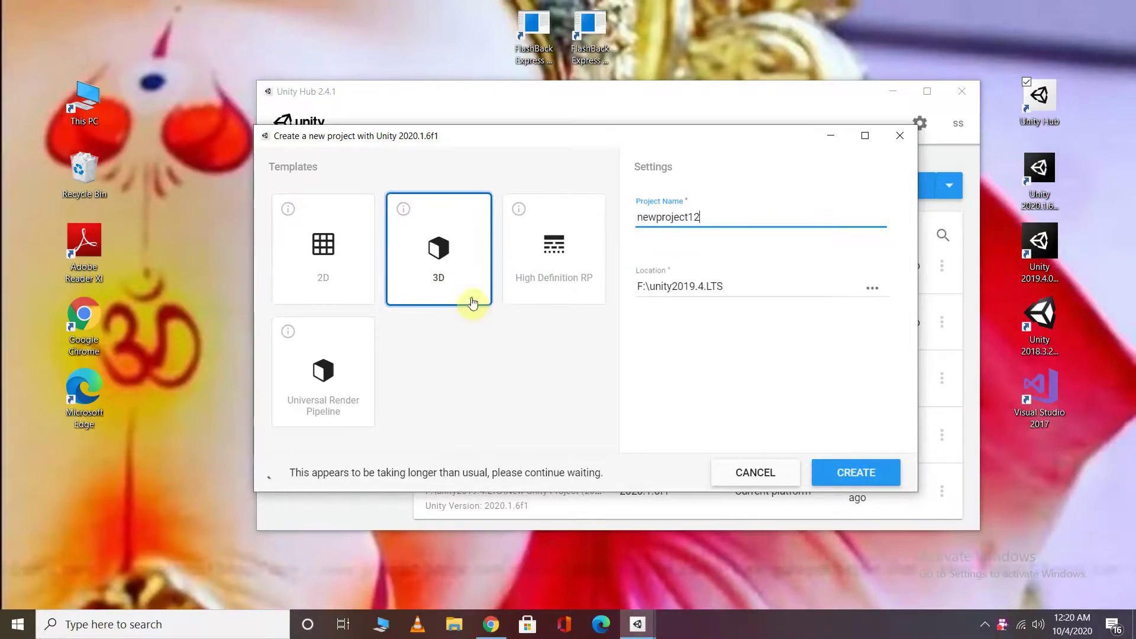
Step: Set the project location to F:\unity2020 and create the 3D project
left_click(872, 288)
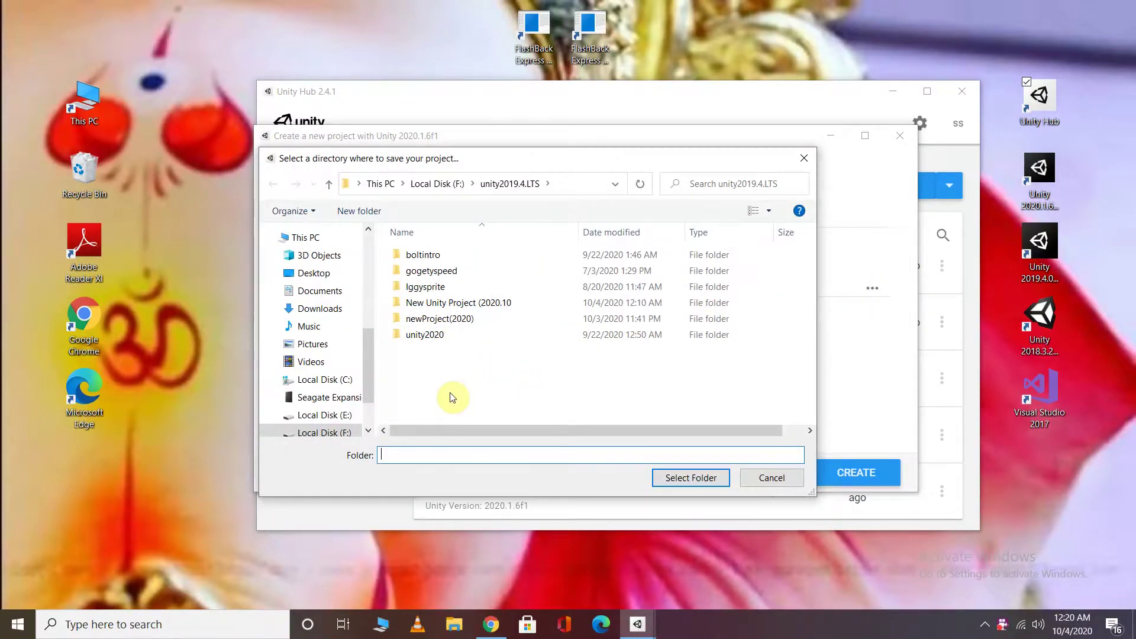
left_click(328, 187)
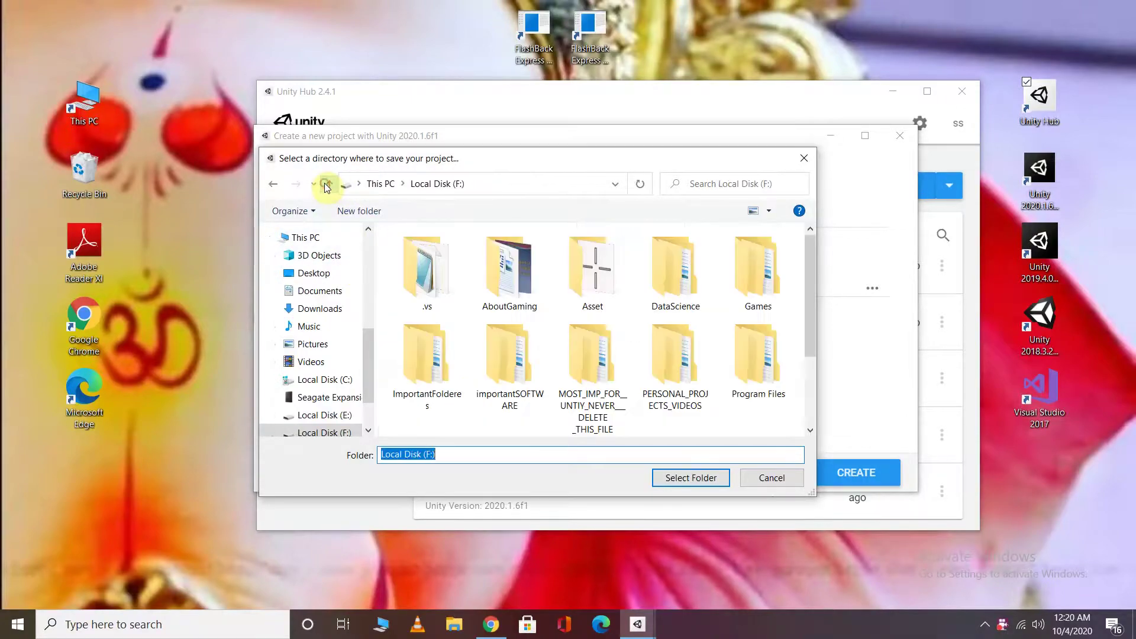
scroll(567, 333, "down", 2)
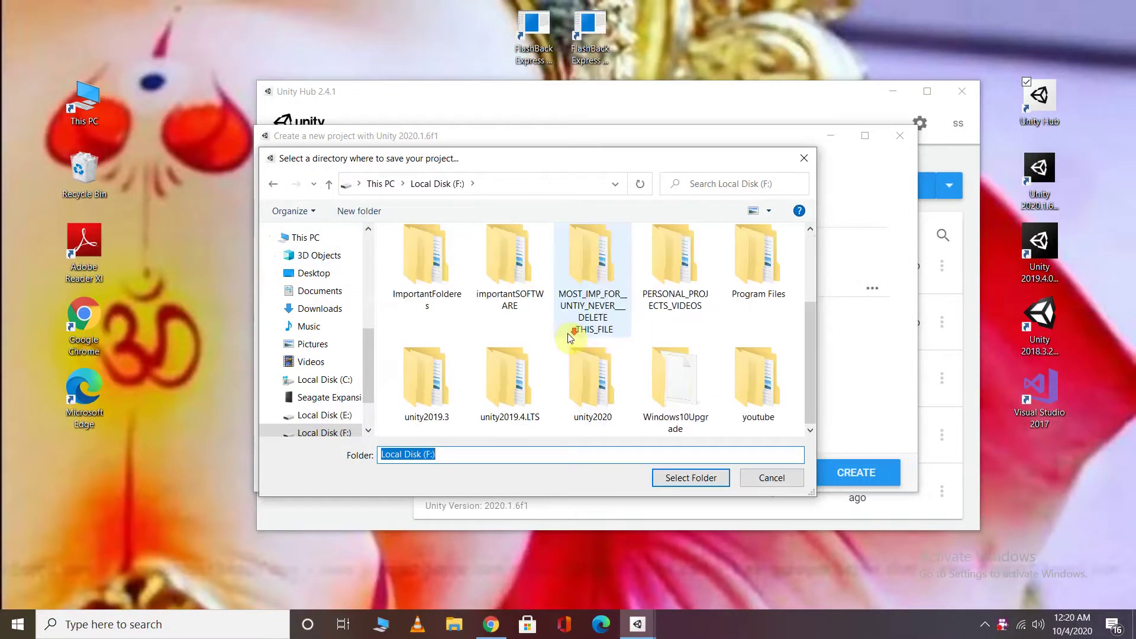
double_click(592, 381)
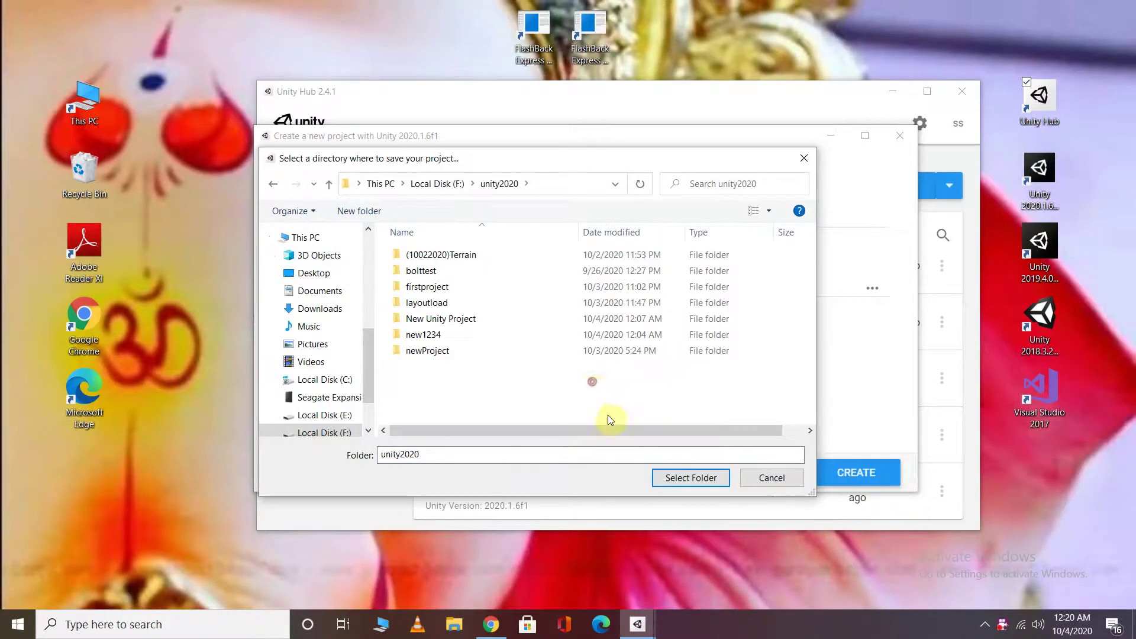
left_click(690, 479)
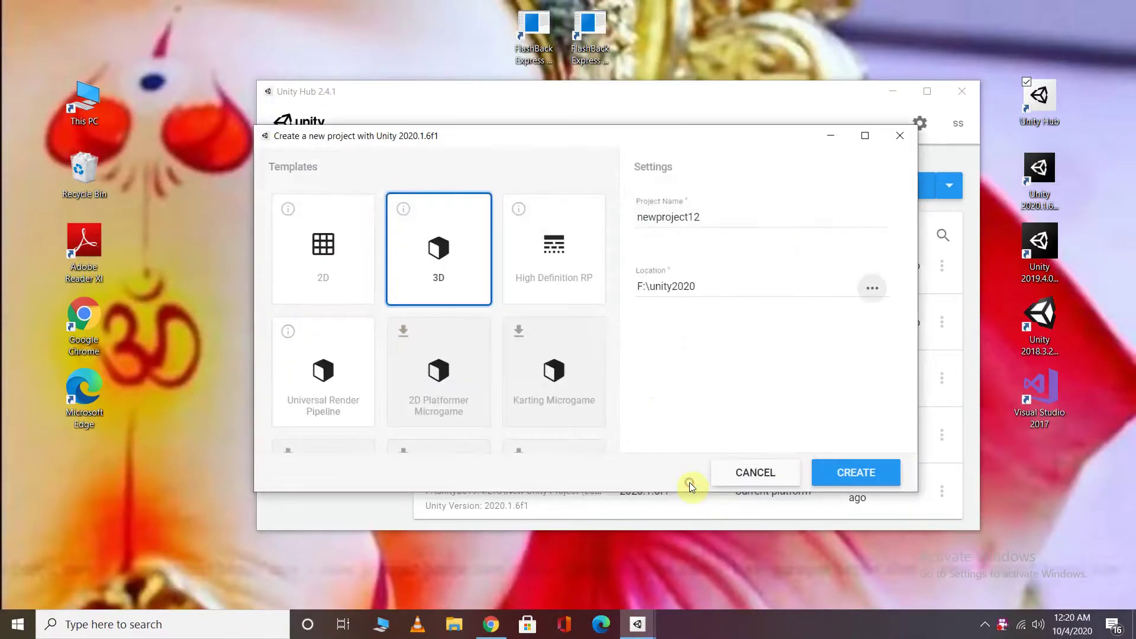
left_click(855, 472)
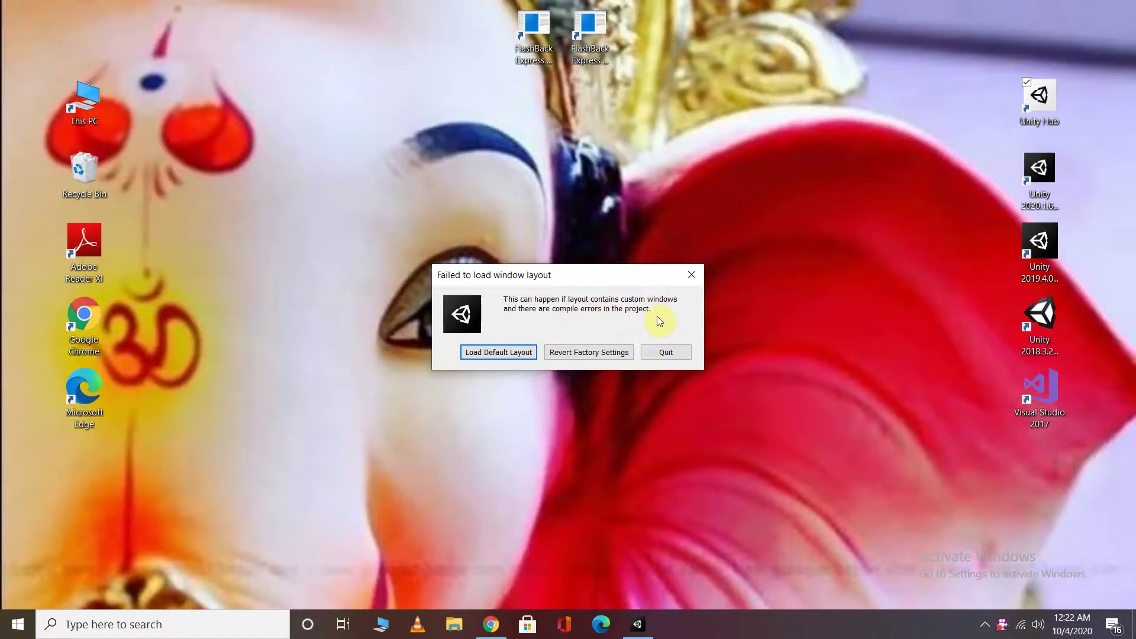
Step: Try to load the default layout and revert to factory settings for the failed window layout, and quit Unity
left_click(511, 354)
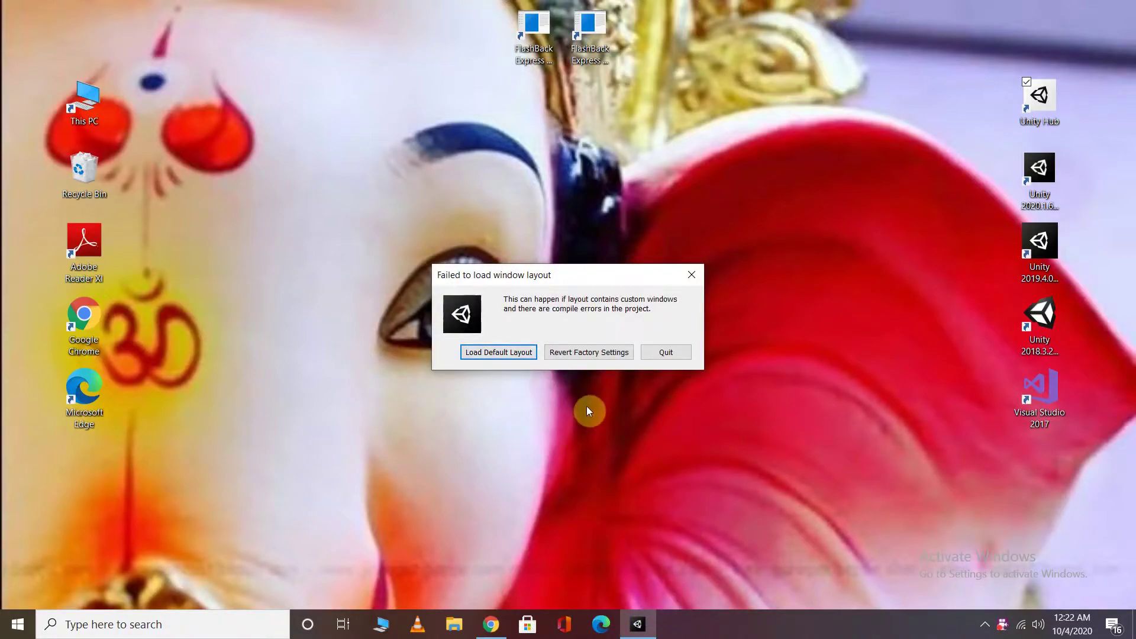
left_click(596, 353)
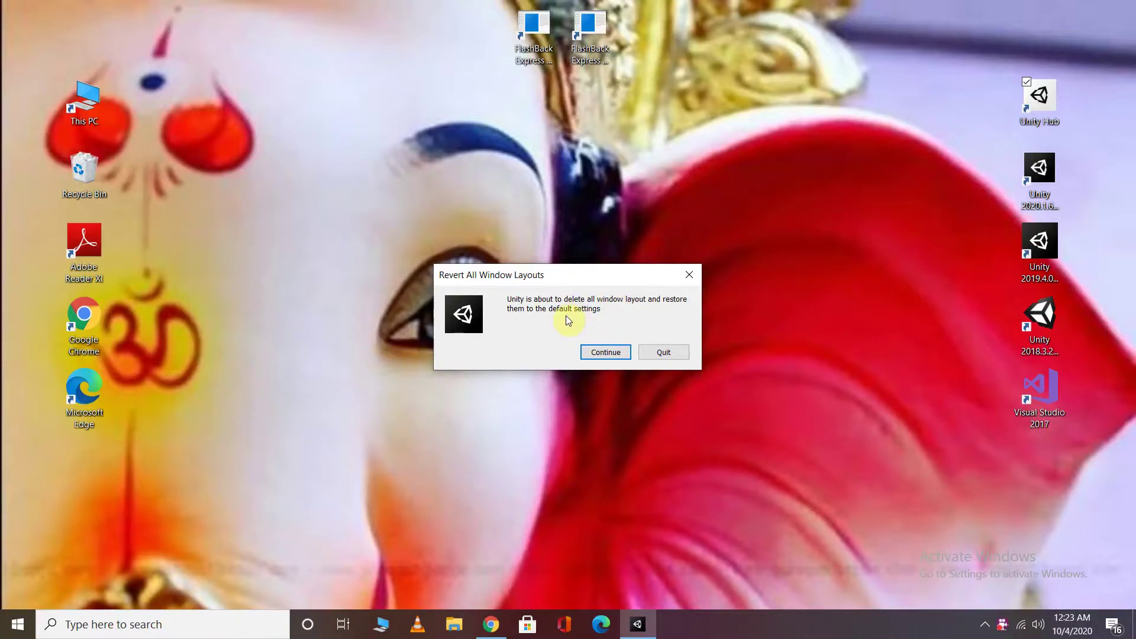
left_click(603, 353)
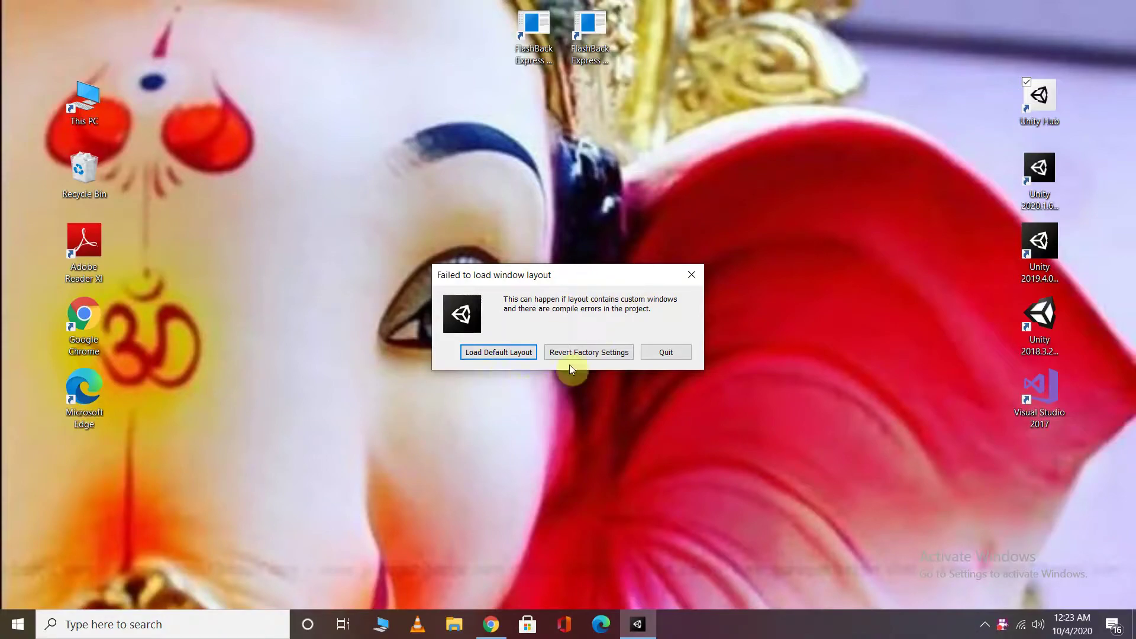
left_click(666, 354)
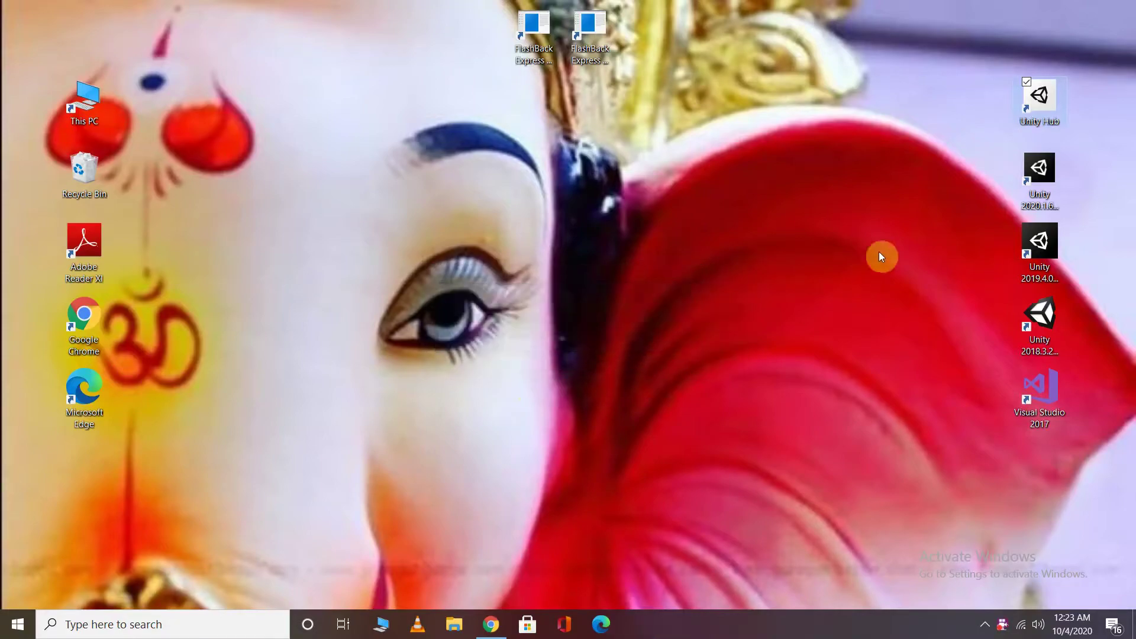
right_click(590, 286)
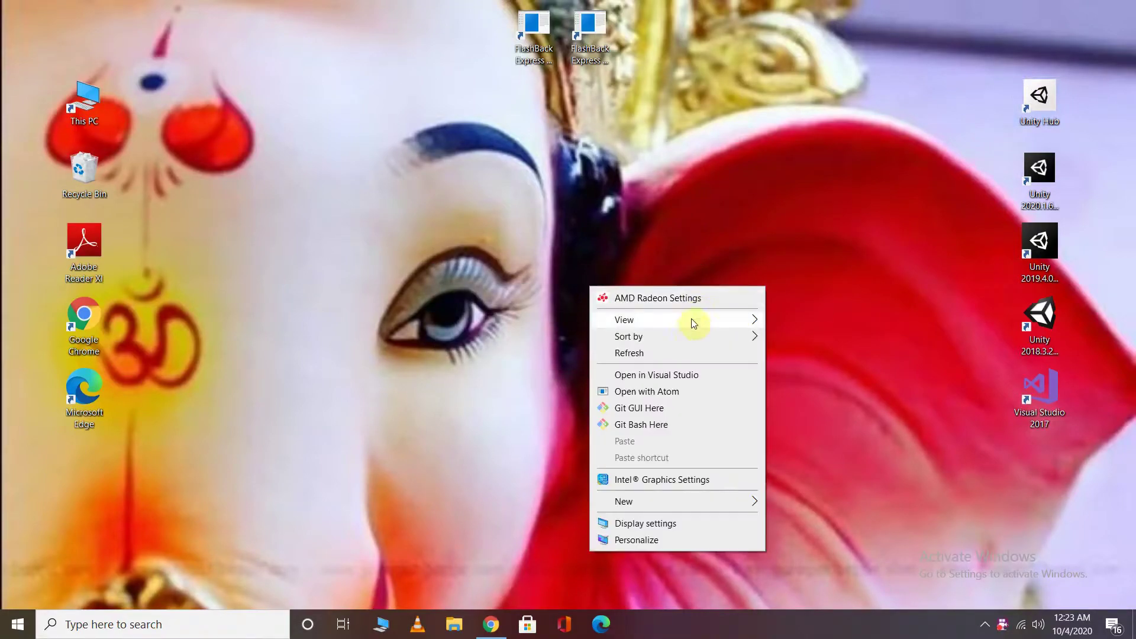
left_click(658, 352)
right_click(619, 225)
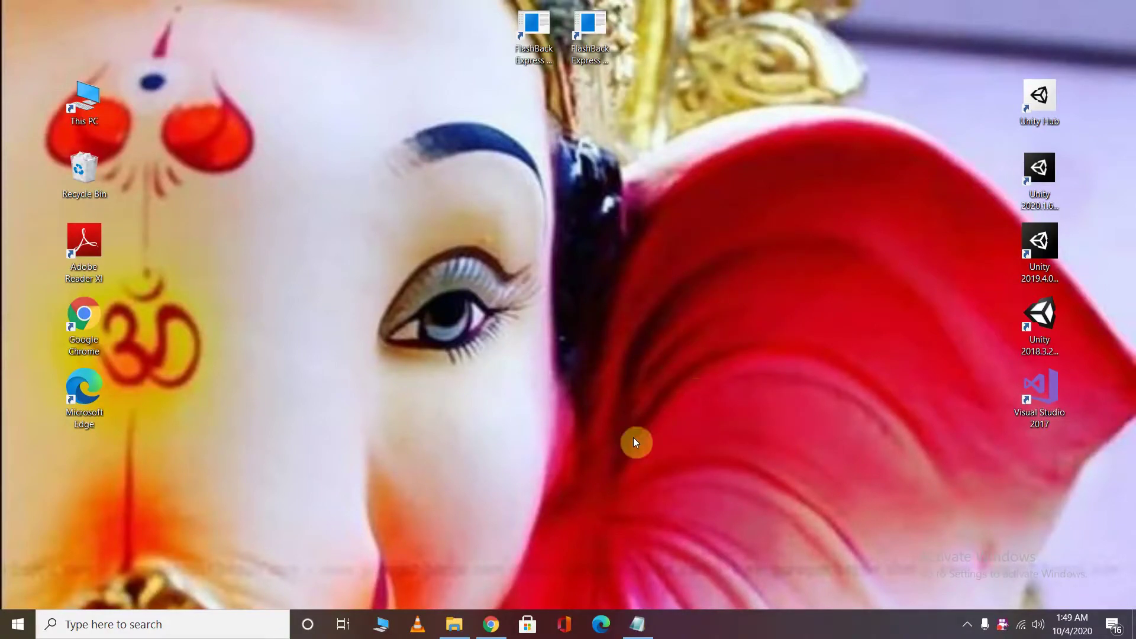
Step: Switch to Chrome and examine the Stack Overflow and Unity forum threads about the "Failed to load window layout" error
left_click(496, 628)
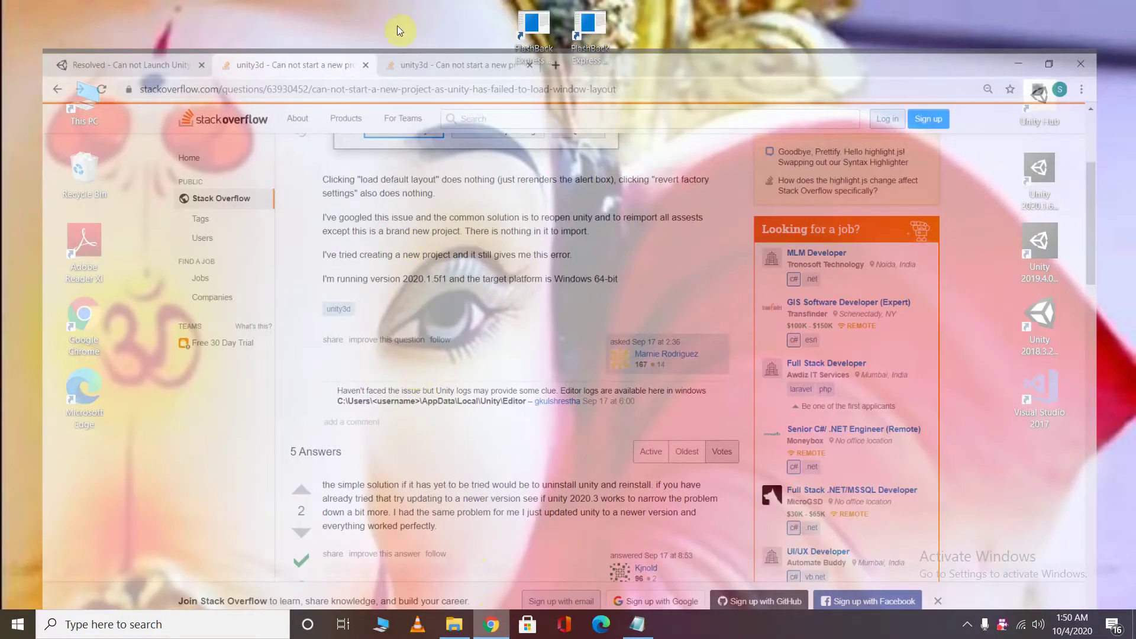
scroll(476, 283, "up", 1)
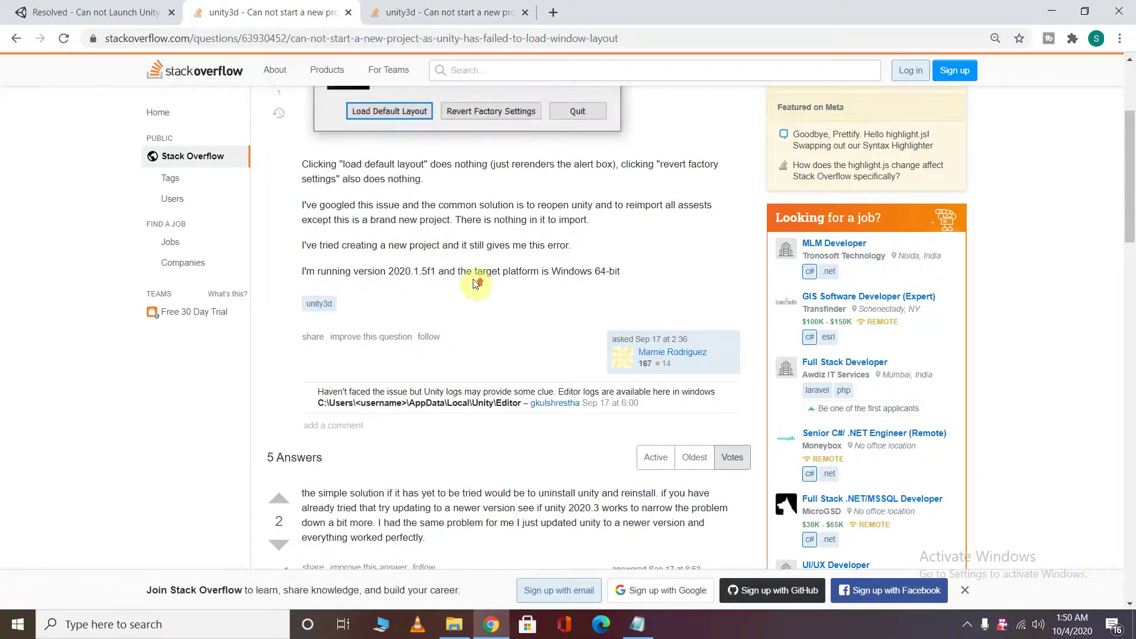
scroll(477, 296, "up", 3)
key("ctrl+shift+Tab")
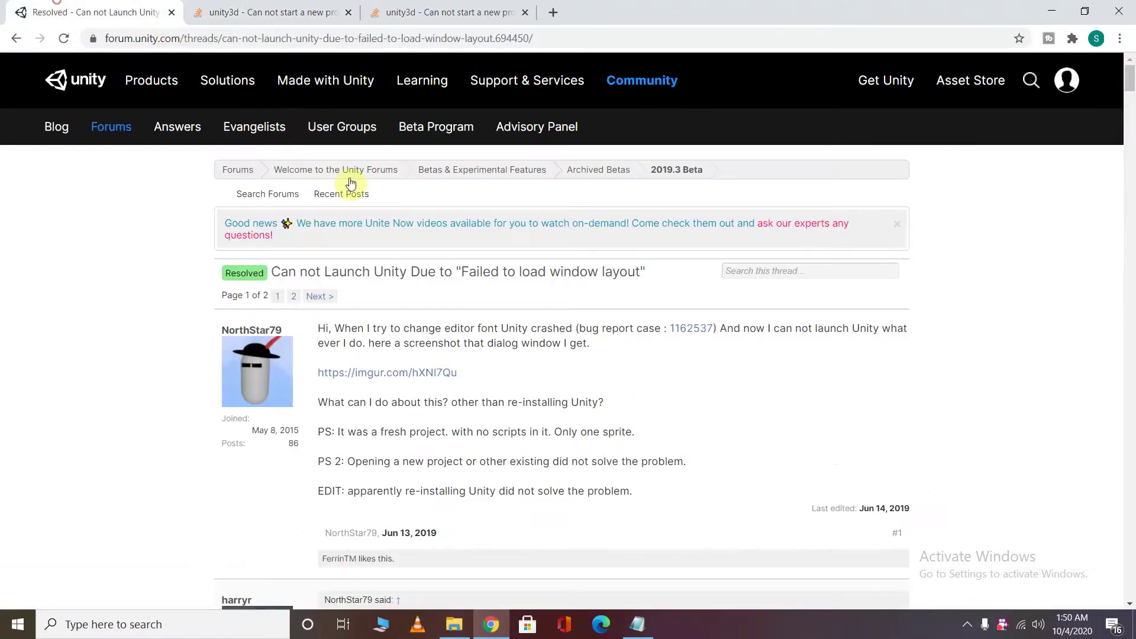
scroll(450, 284, "down", 4)
scroll(469, 296, "down", 5)
scroll(471, 297, "up", 9)
left_click(1052, 9)
Step: Switch to File Explorer and open the folder C:\Program Files\2020.1.6f1\Editor\Data\Resources\Layouts
key("super+e")
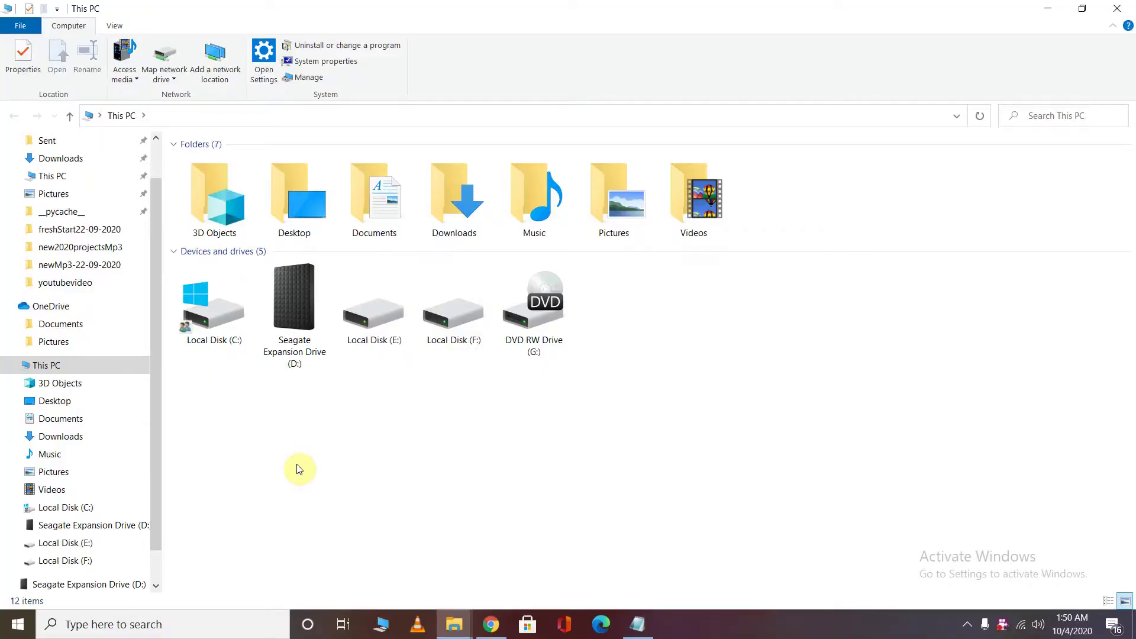
double_click(213, 327)
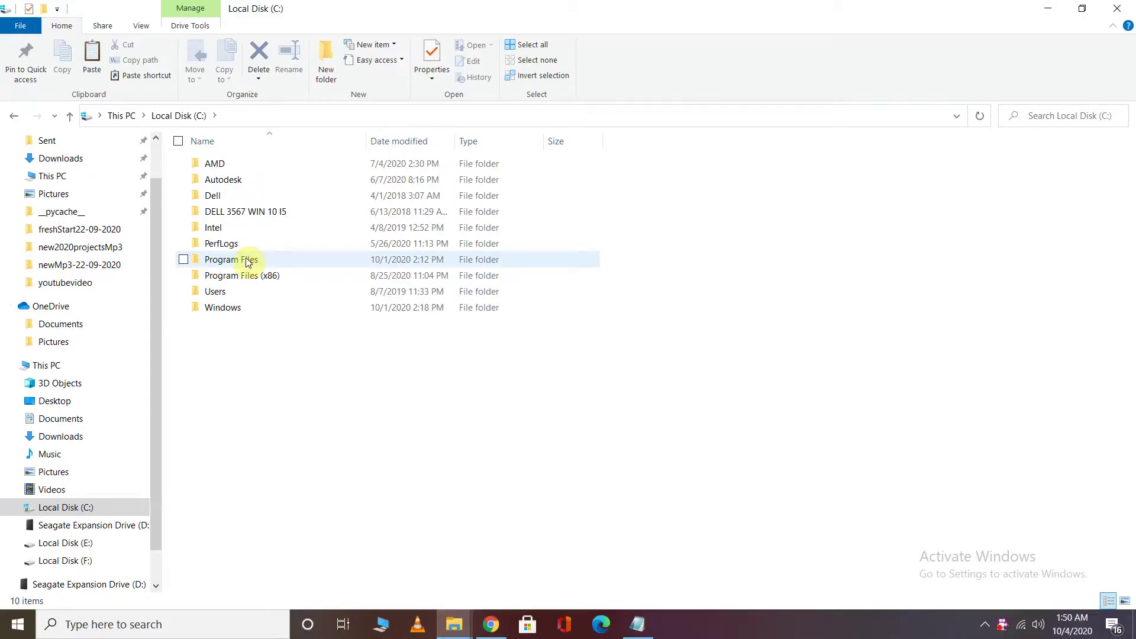
double_click(247, 261)
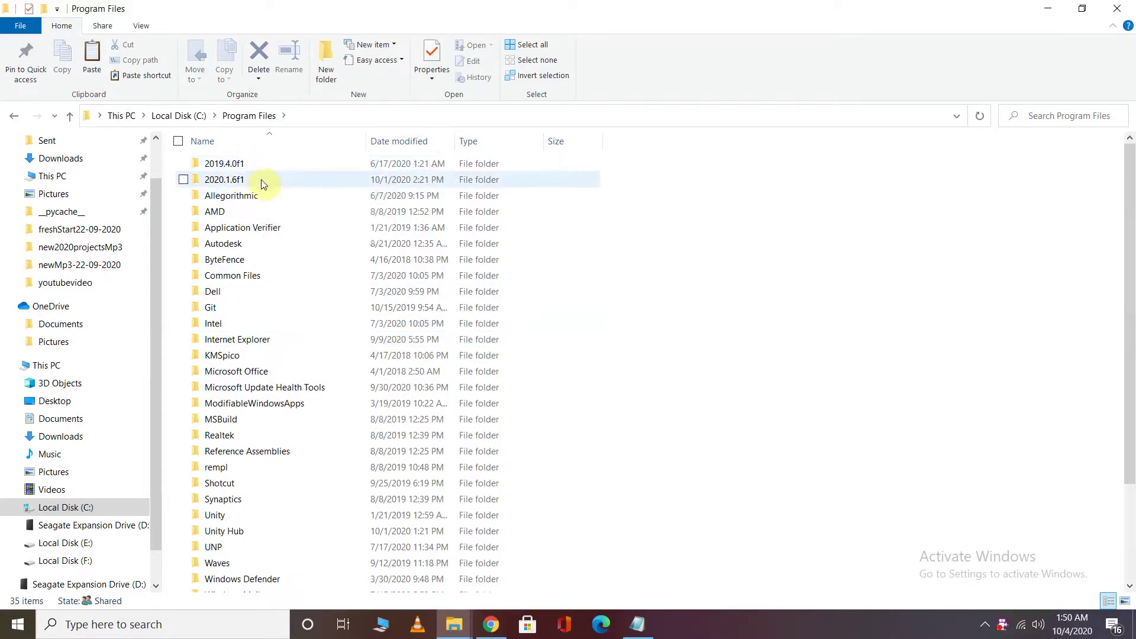
mouse_move(261, 180)
double_click(250, 183)
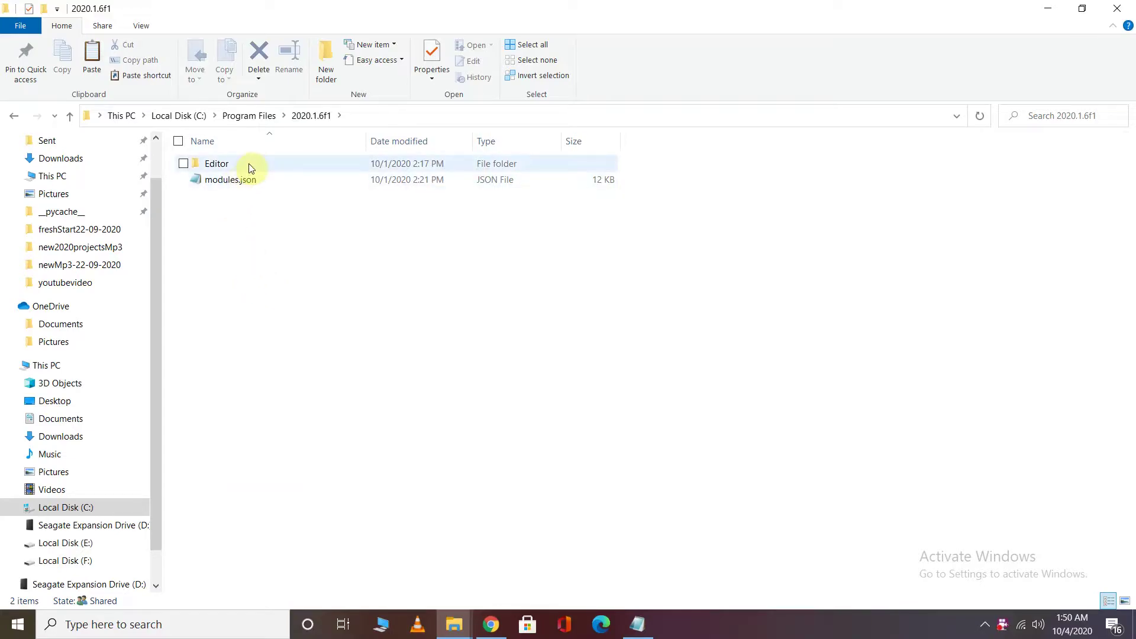
double_click(248, 166)
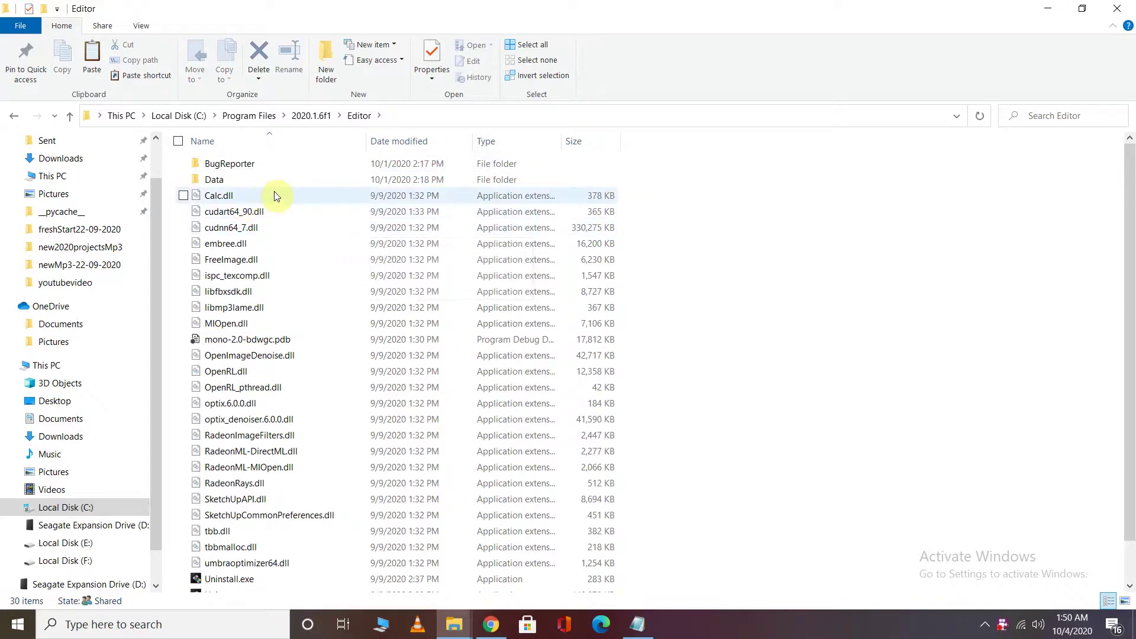
scroll(295, 367, "down", 1)
scroll(299, 474, "up", 1)
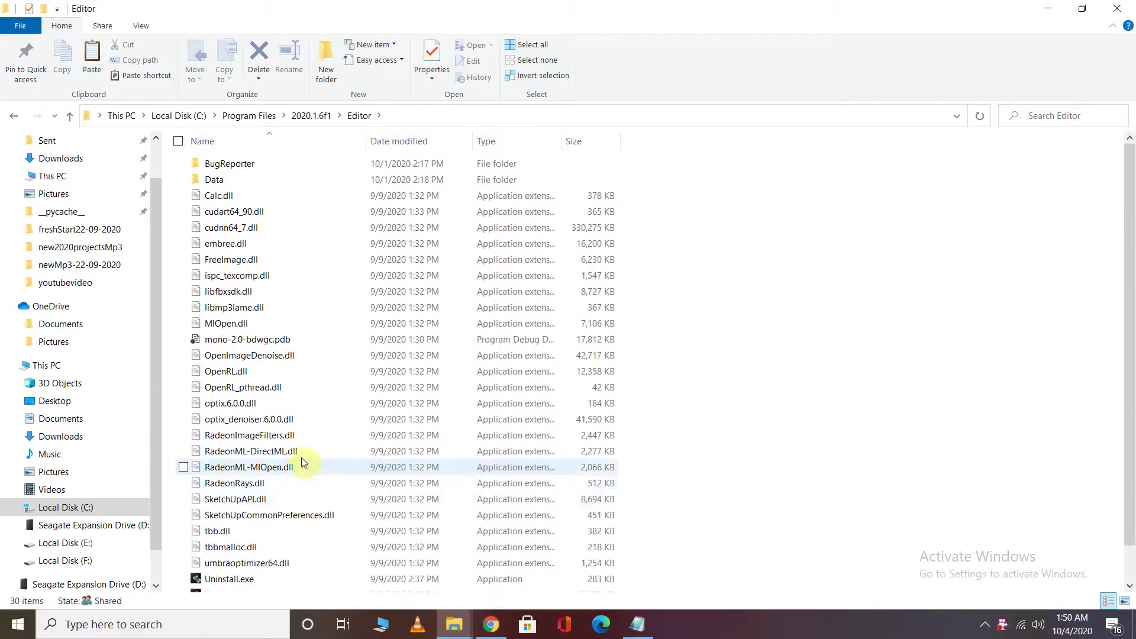
double_click(237, 182)
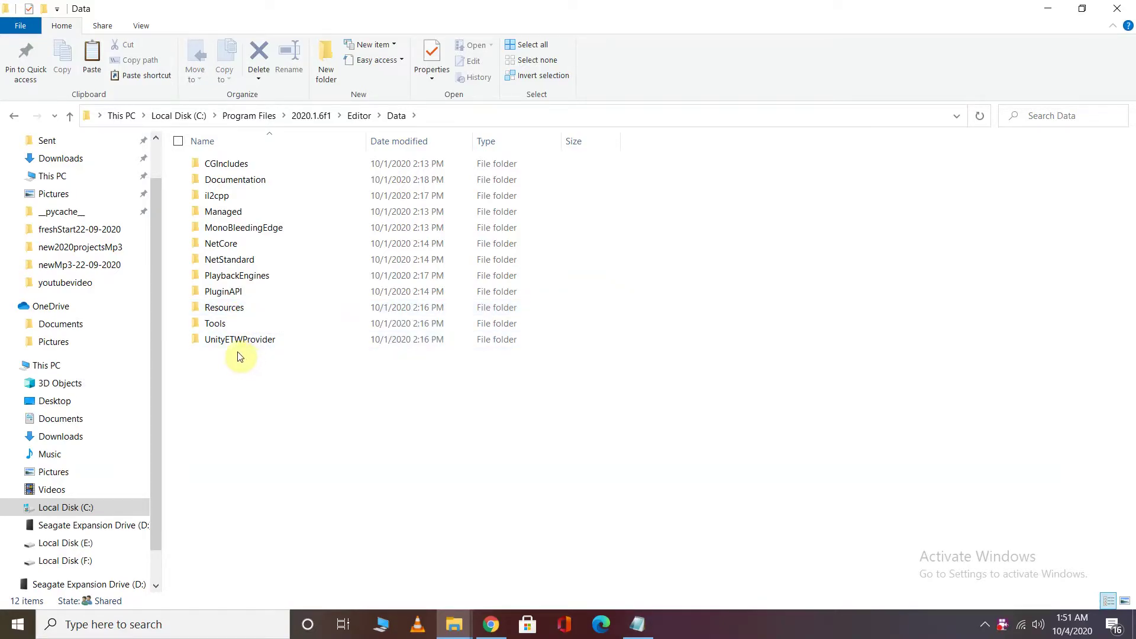
double_click(239, 308)
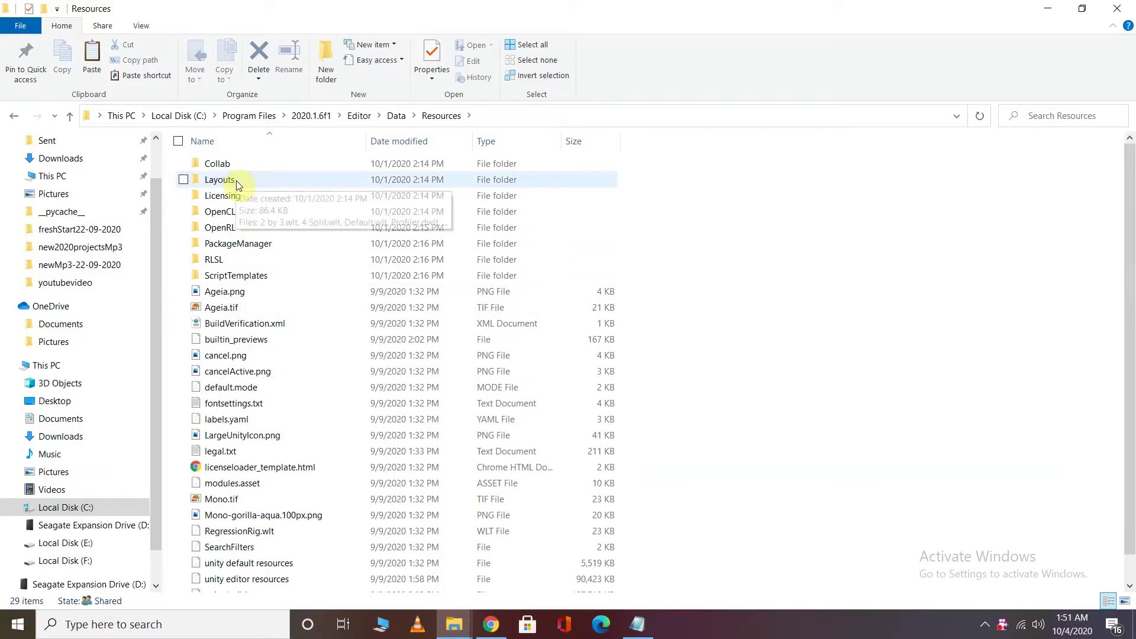
double_click(236, 179)
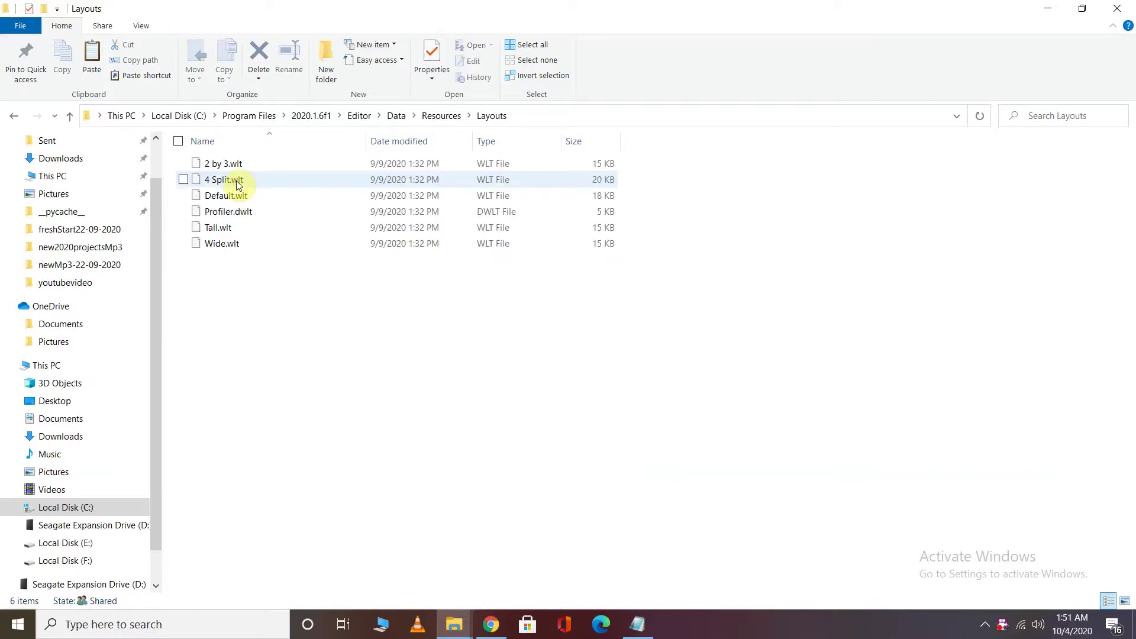
Step: Copy the Default.wlt layout file from the Layouts folder
left_click(264, 197)
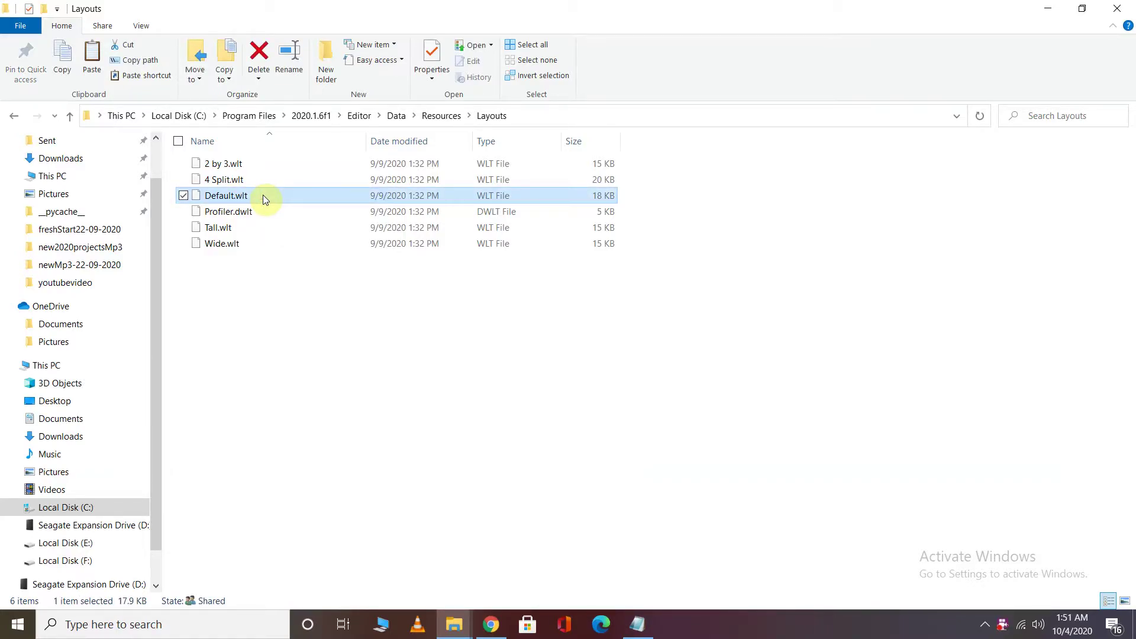
right_click(262, 195)
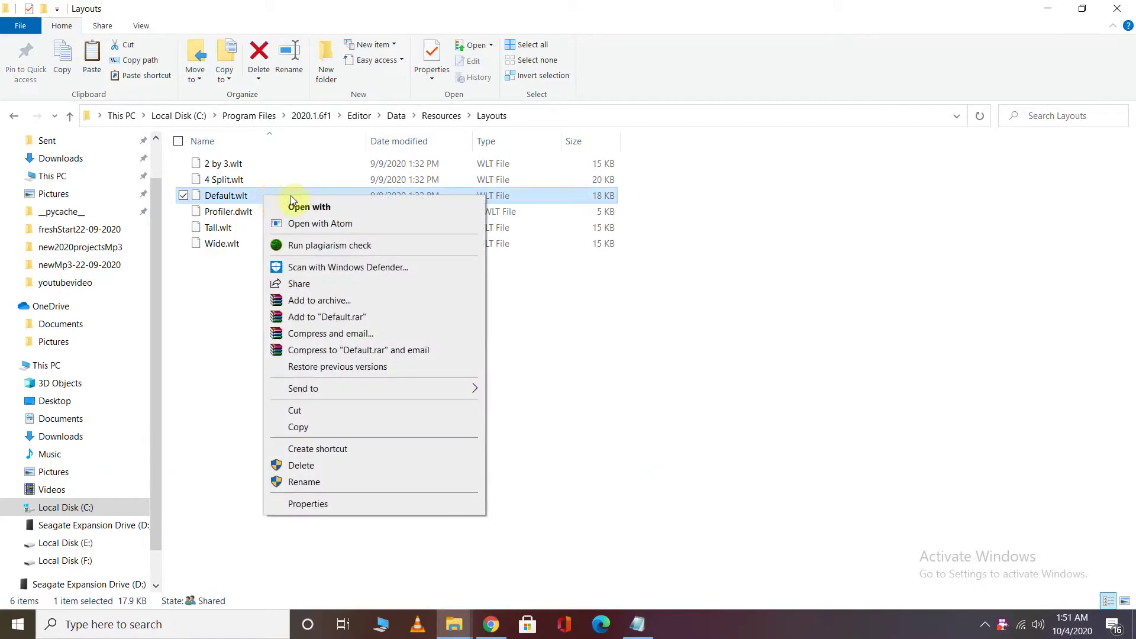
left_click(299, 427)
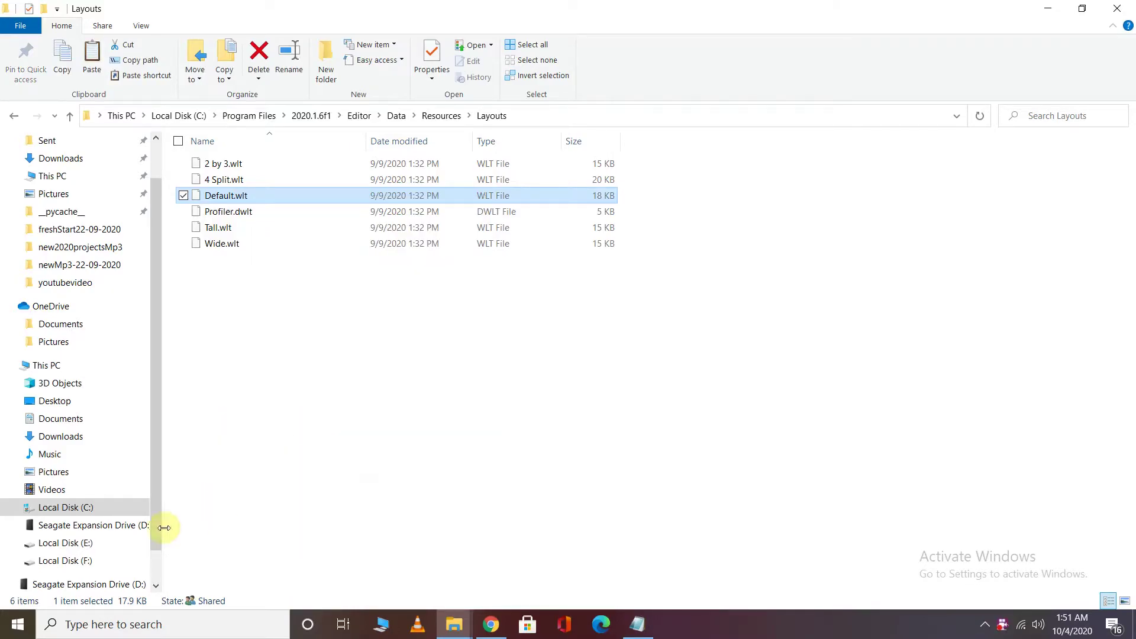
Step: Open the newproject12 project's Library folder at F:\unity2020\newproject12\Library
left_click(97, 563)
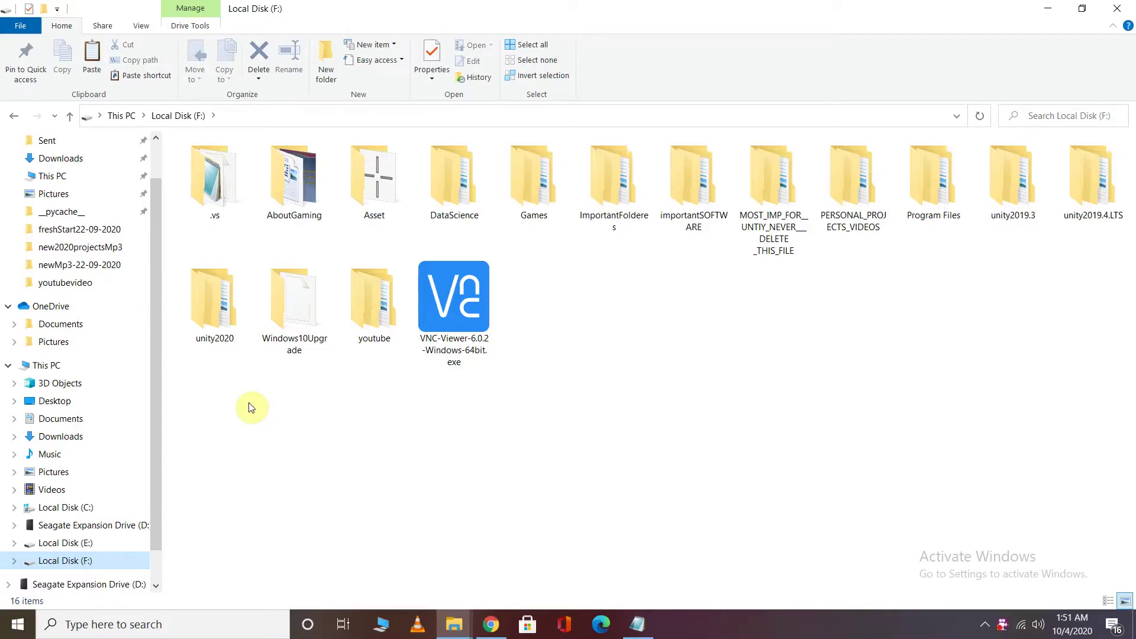
double_click(225, 328)
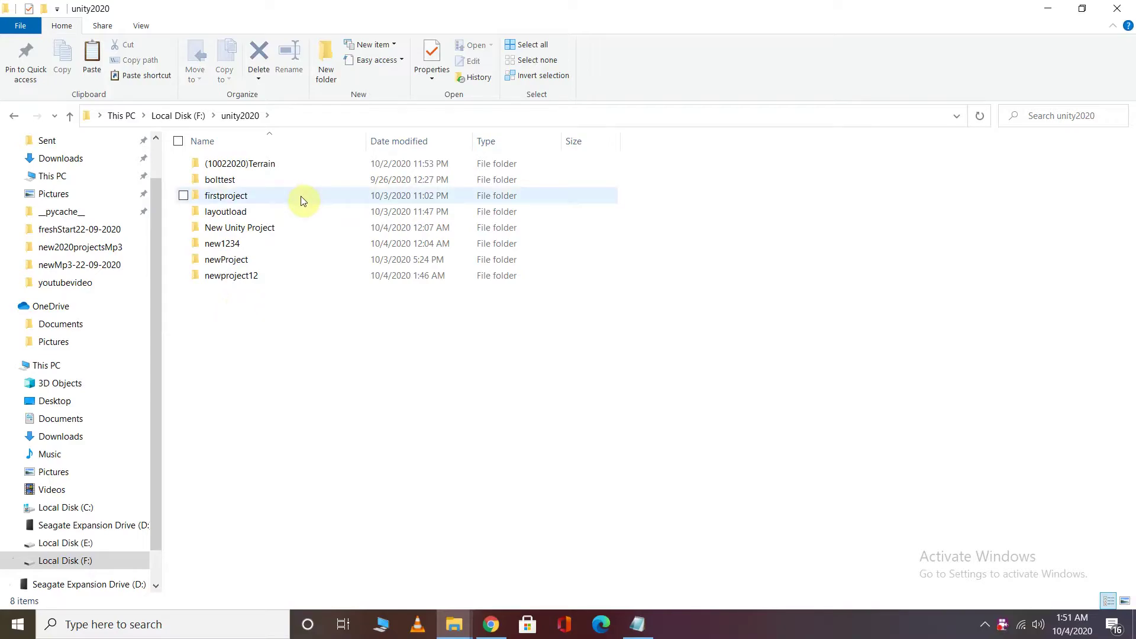
mouse_move(301, 201)
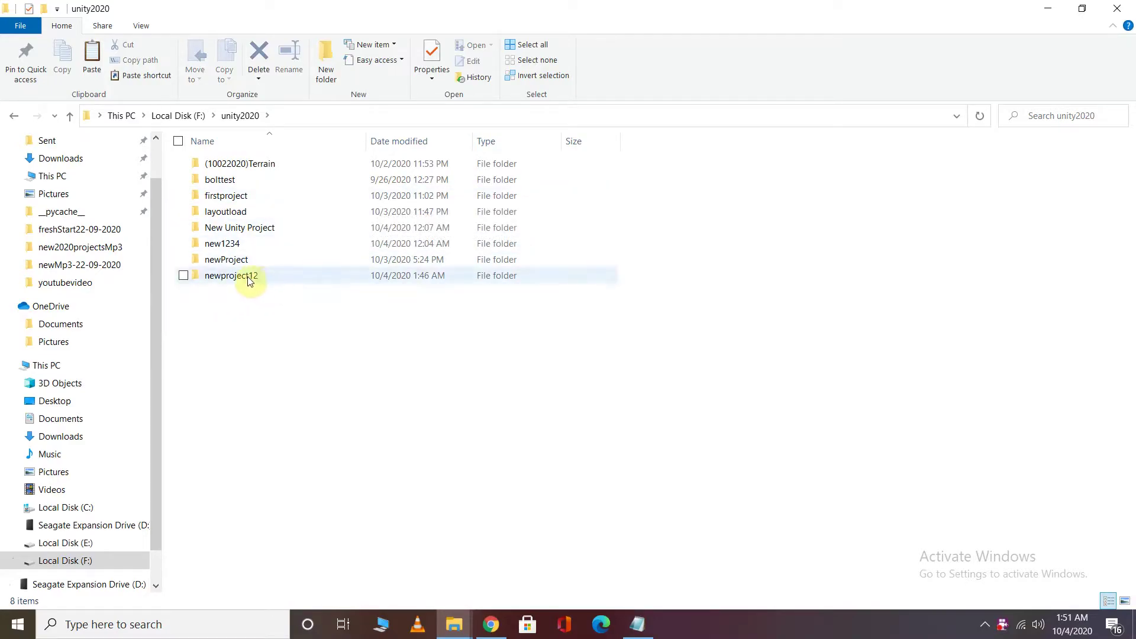
mouse_move(248, 280)
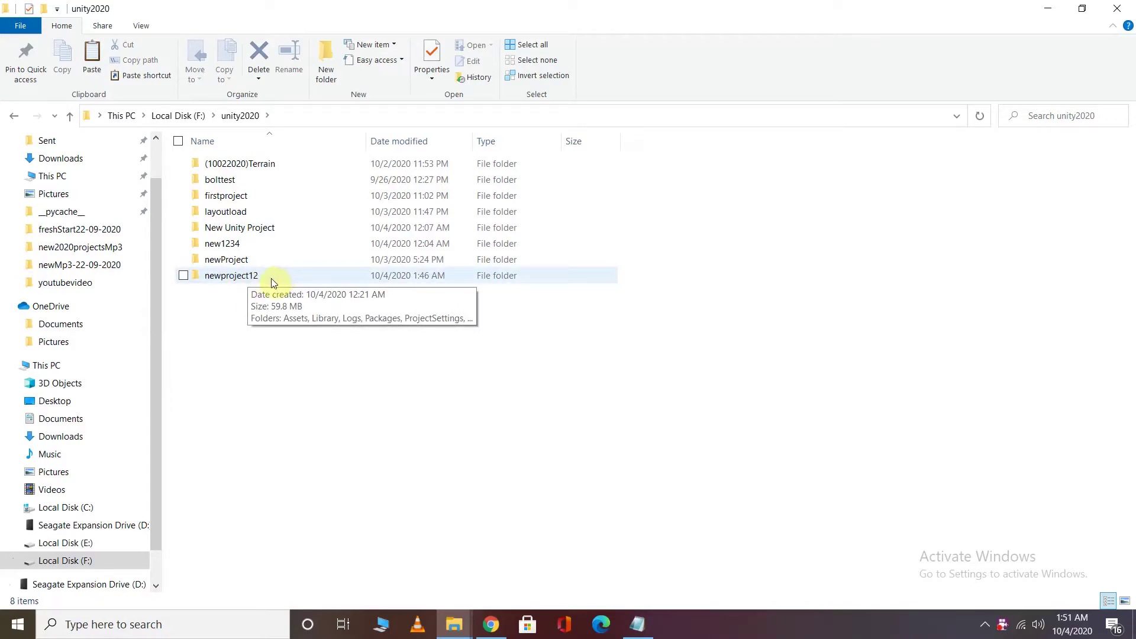
double_click(269, 280)
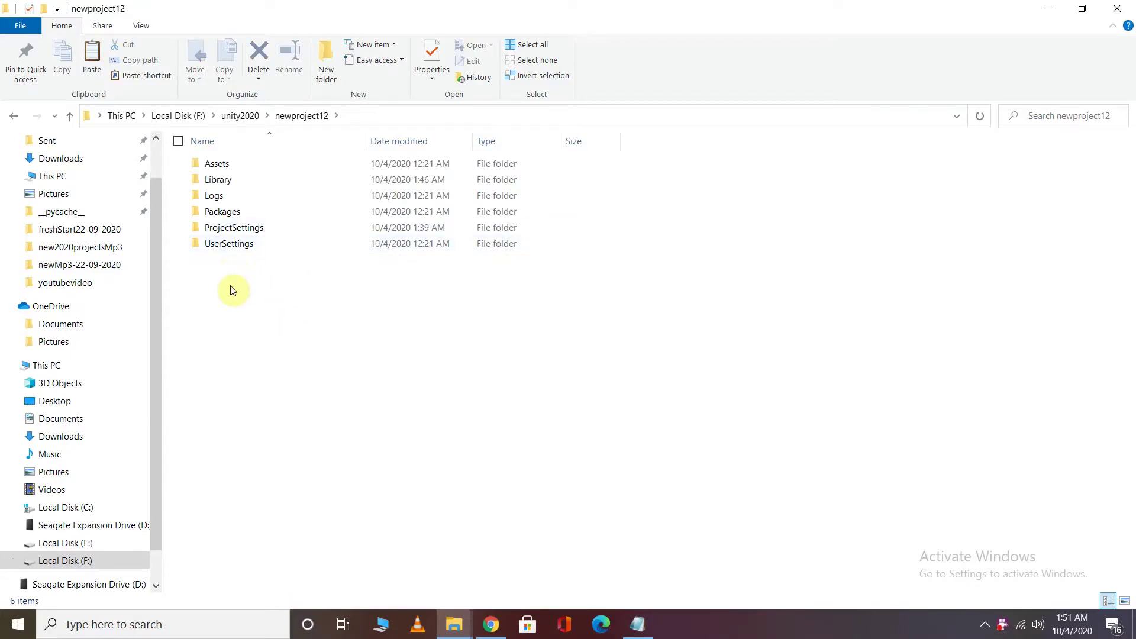
left_click(69, 116)
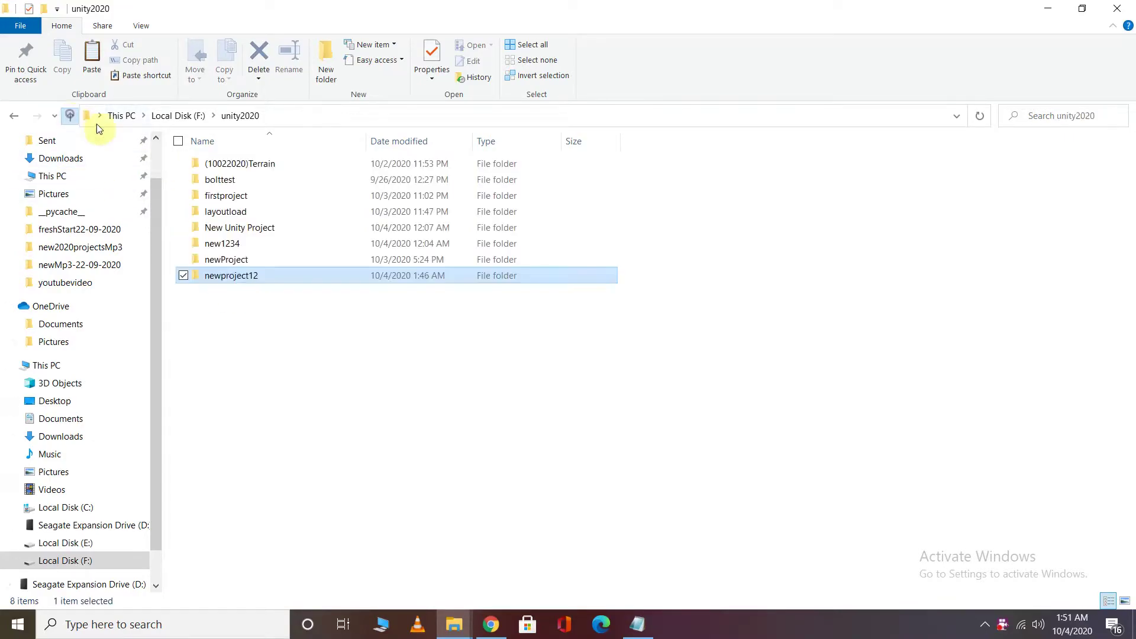
double_click(260, 277)
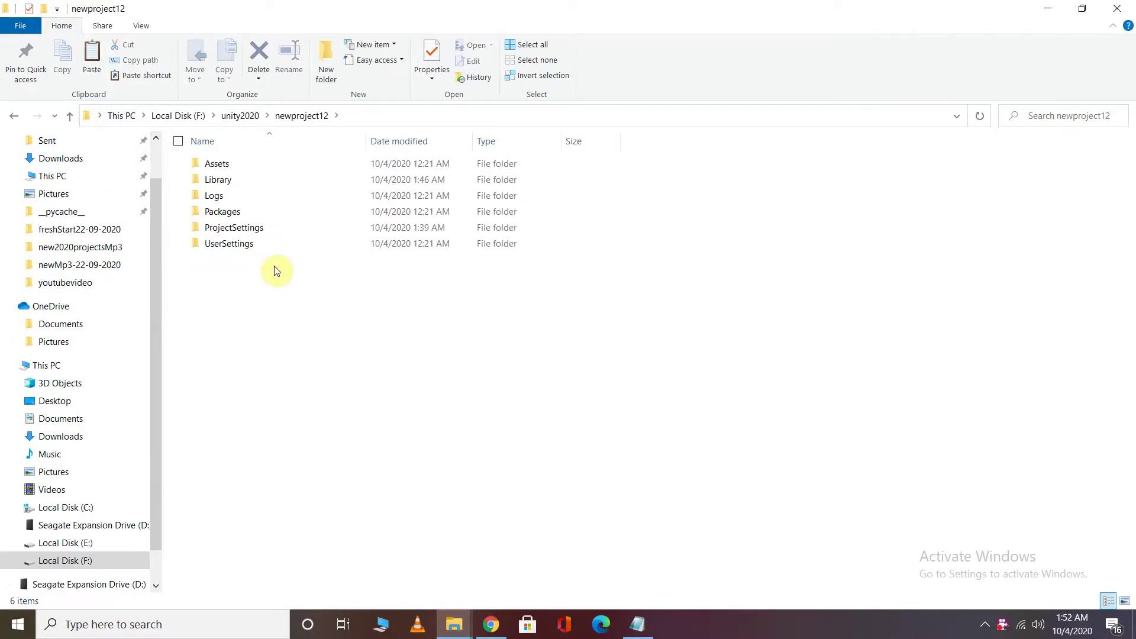
double_click(232, 183)
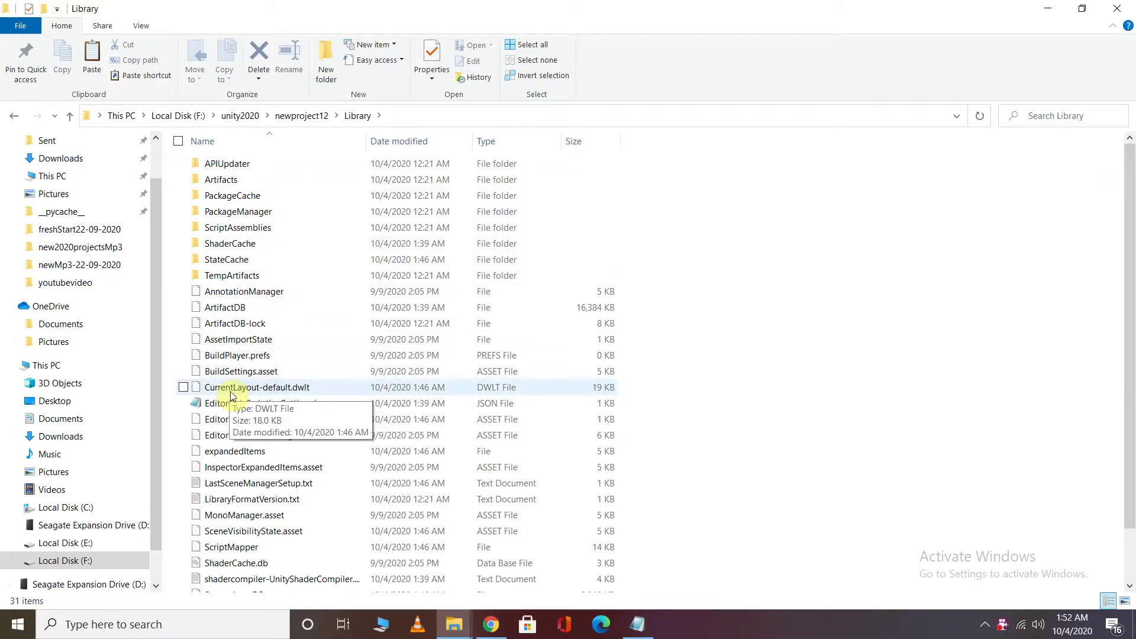
Step: Delete CurrentLayout-default.dwlt from the Library folder and paste the copied Default.wlt file in its place
left_click(307, 393)
right_click(307, 395)
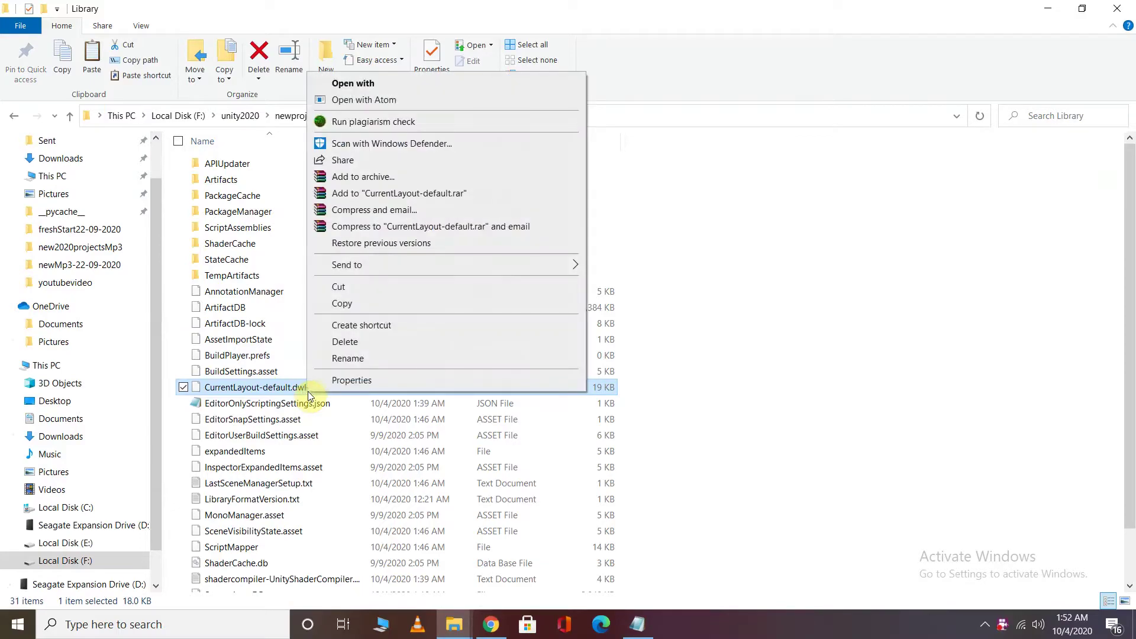
left_click(348, 343)
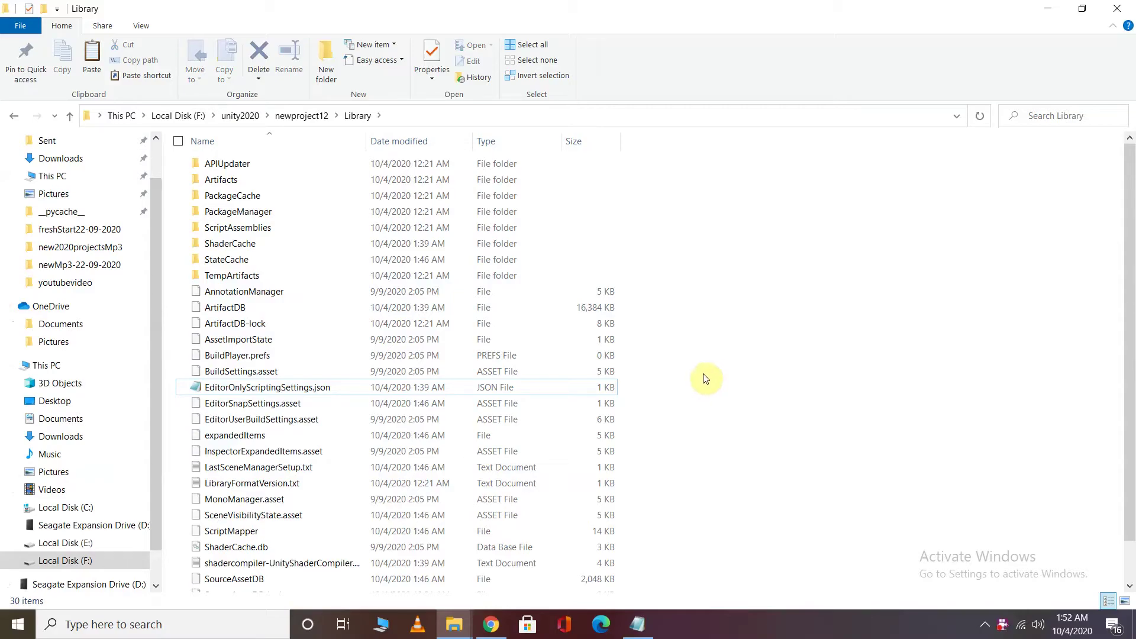
key("ctrl+v")
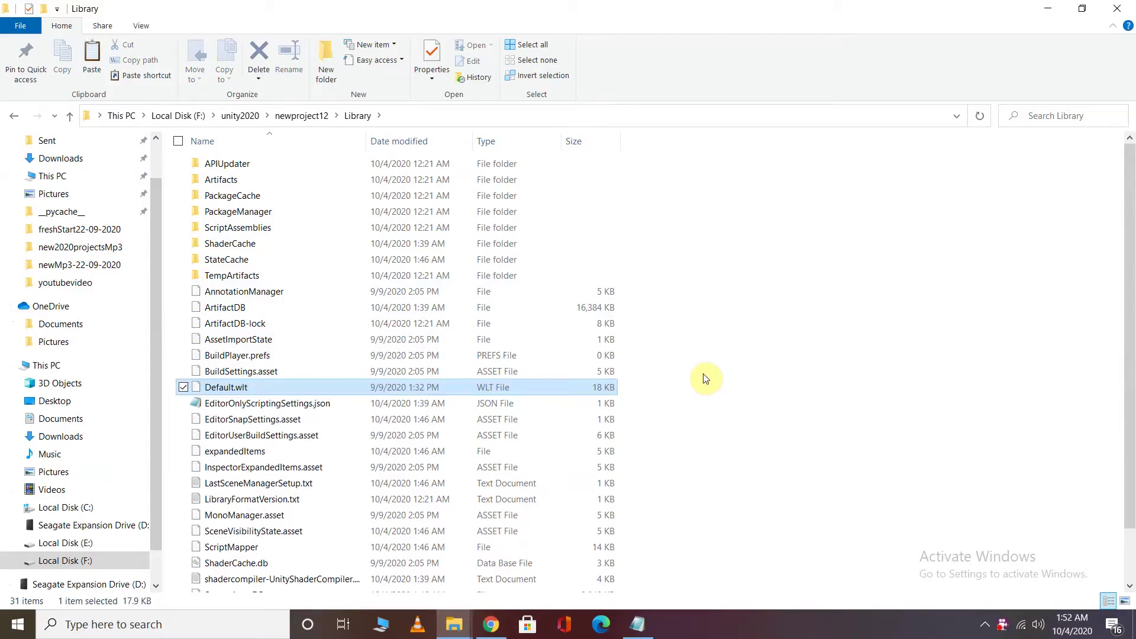
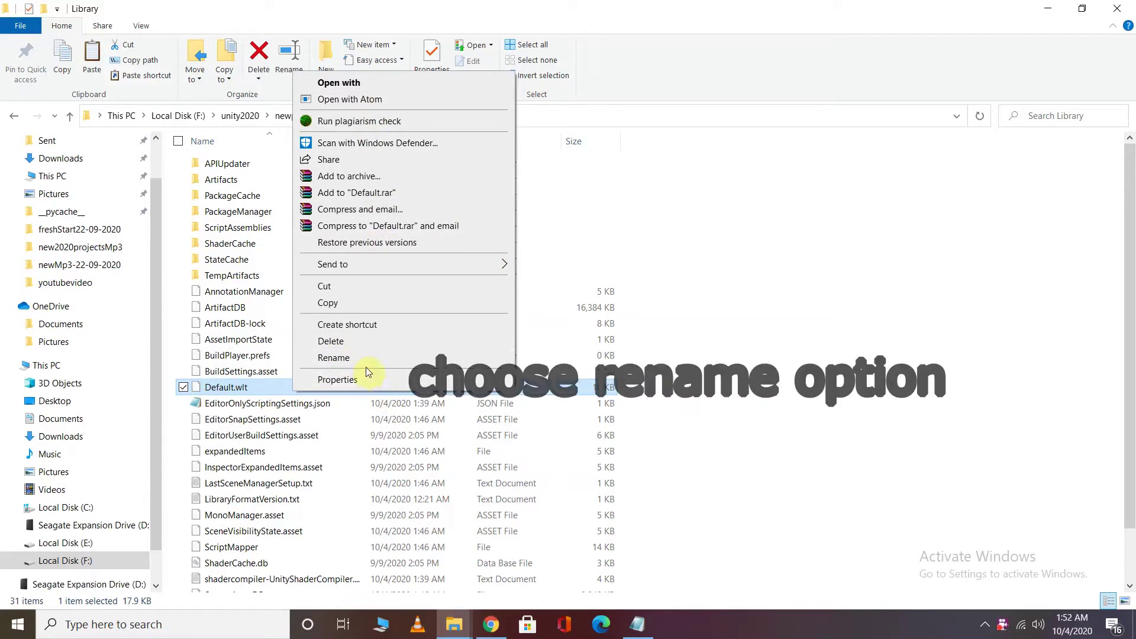
Step: Rename the pasted Default.wlt file as CurrentLaylout-default.dwlt and accept the extension change
left_click(334, 358)
key("BackSpace")
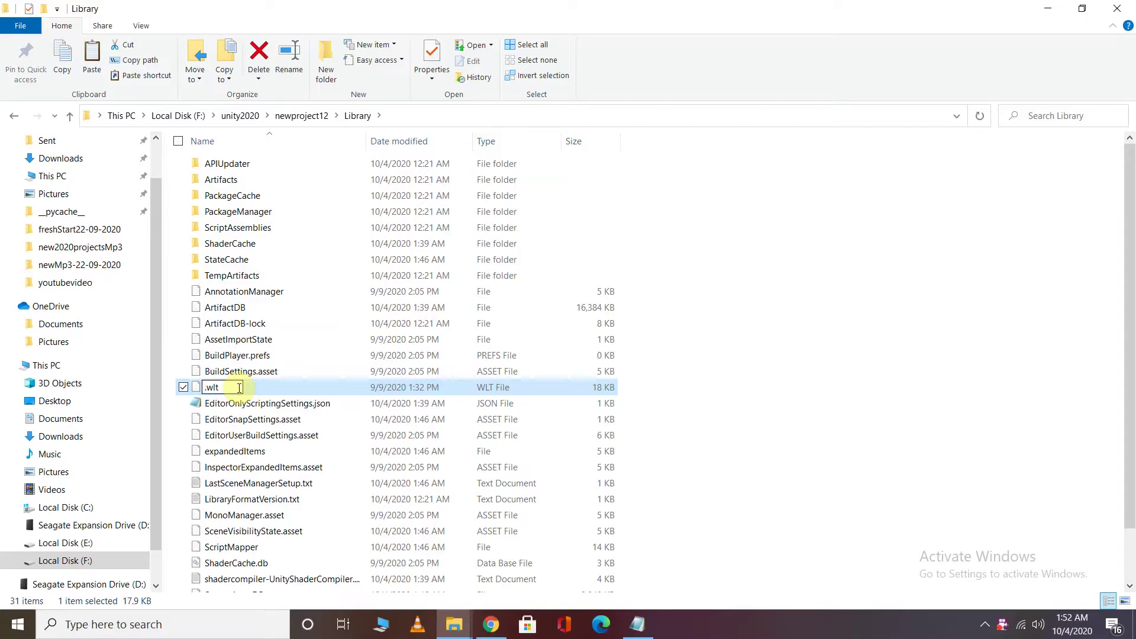
type("CurrentLaylout")
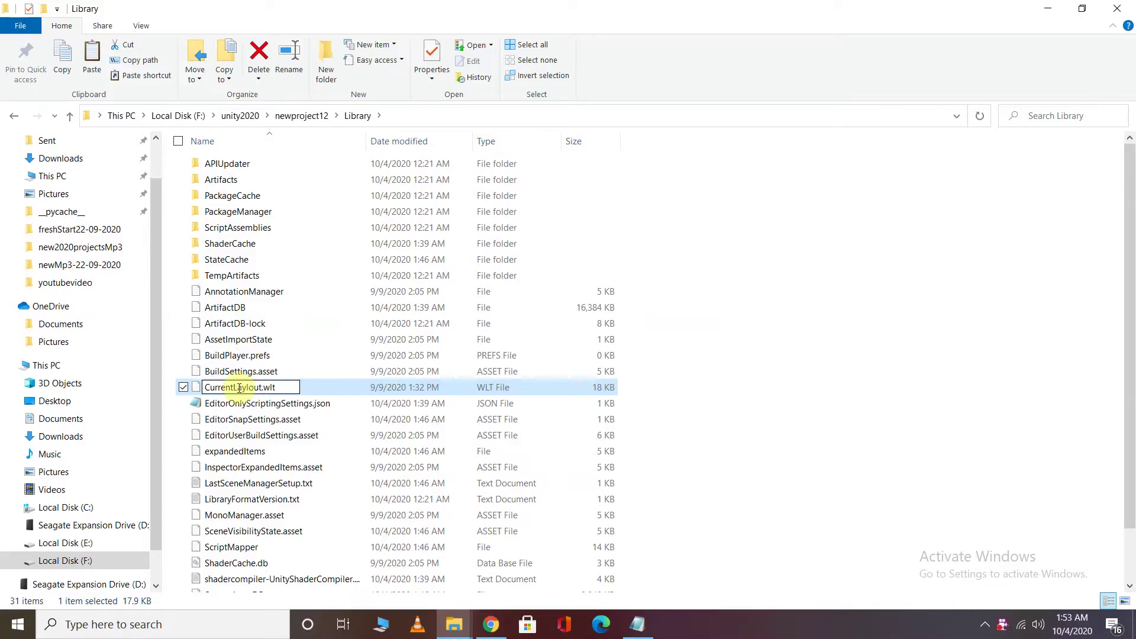
key("Delete")
type("-default")
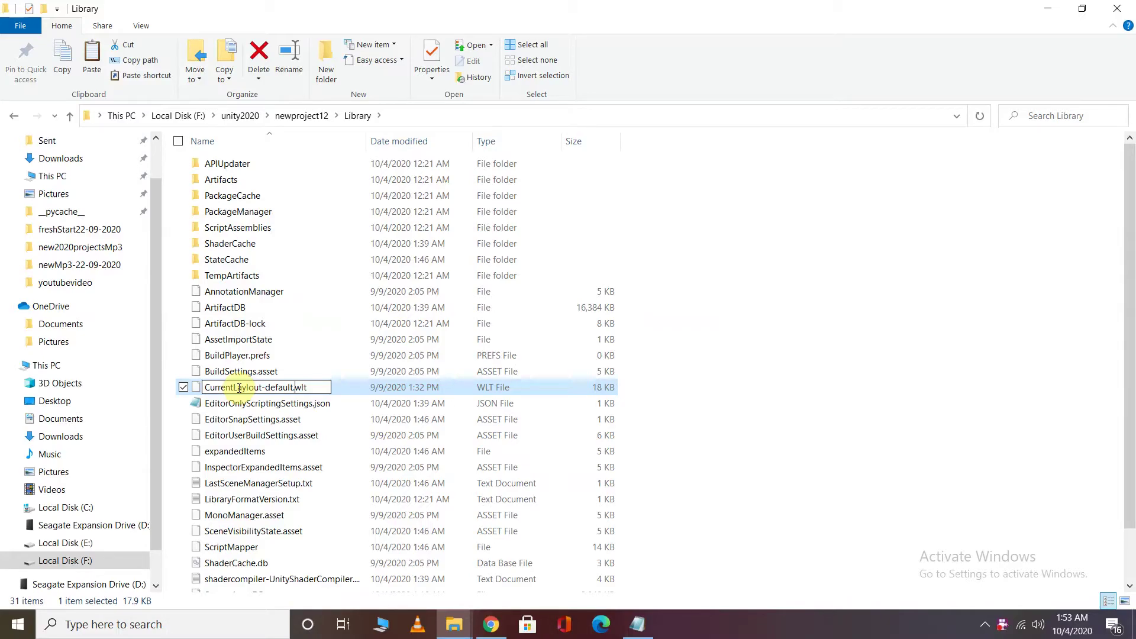
type("d")
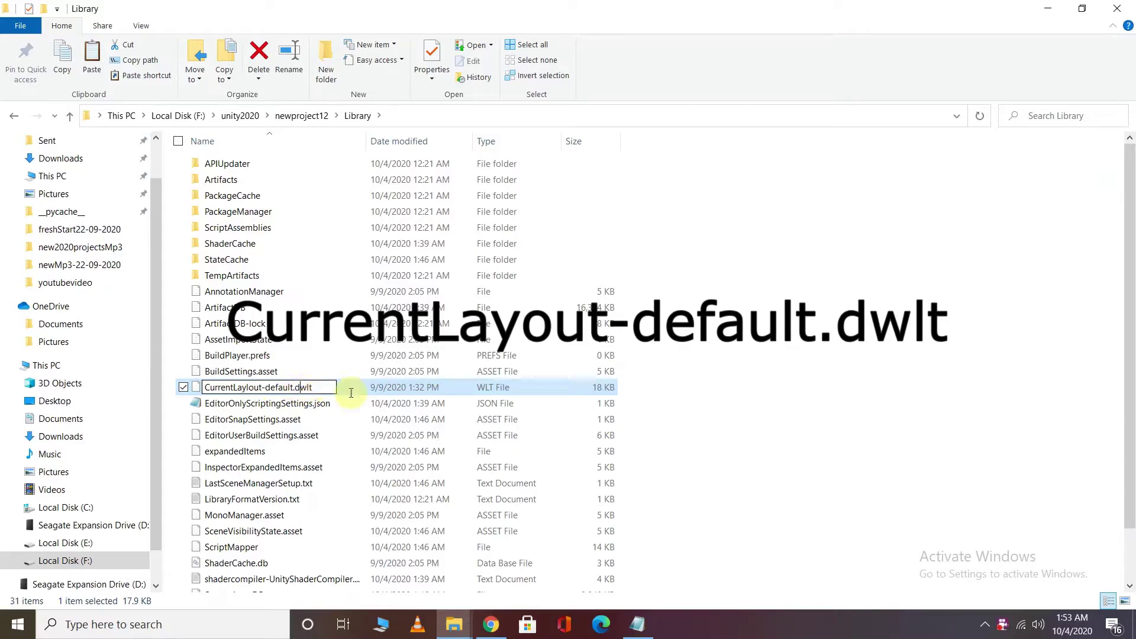
left_click(734, 385)
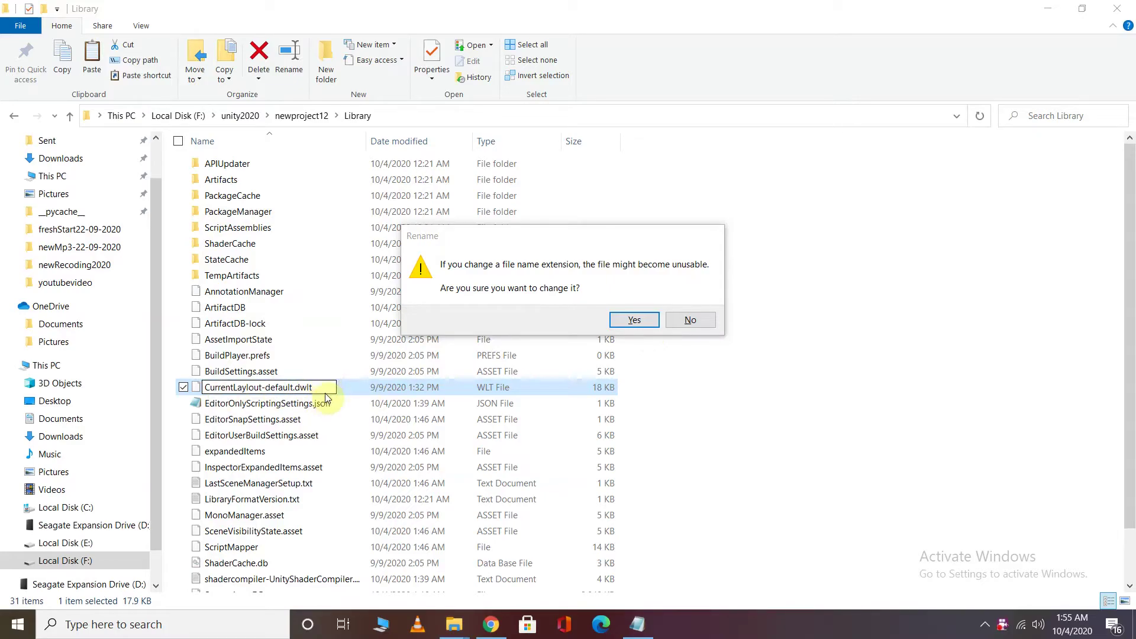
left_click(634, 320)
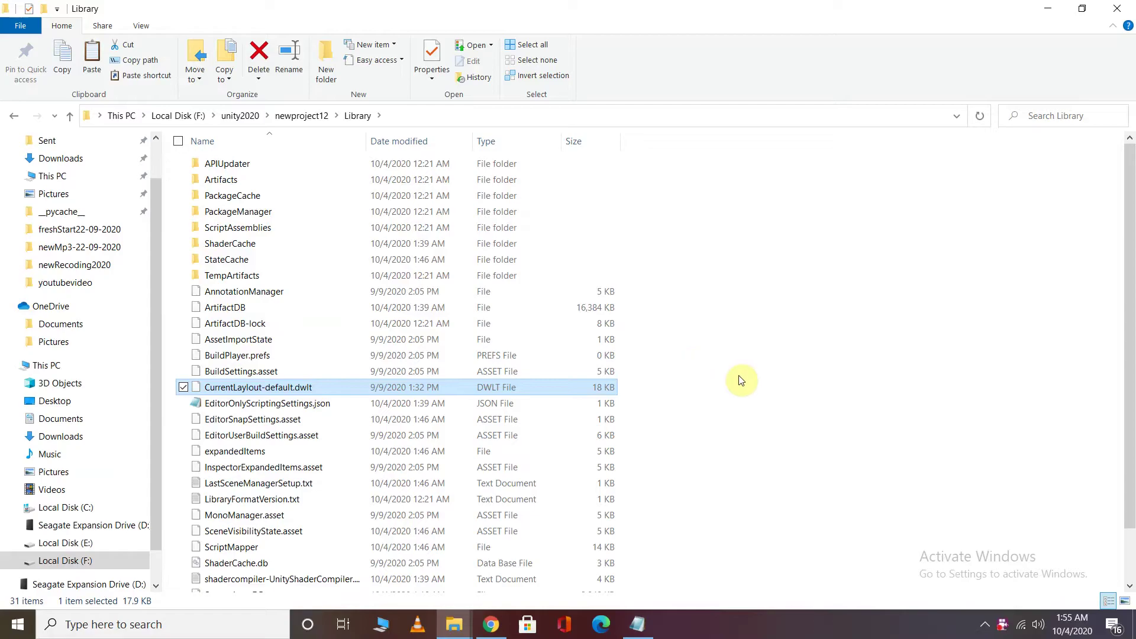
Step: Minimize File Explorer, launch Unity Hub, open the newproject12 project and maximize the editor window
left_click(1049, 9)
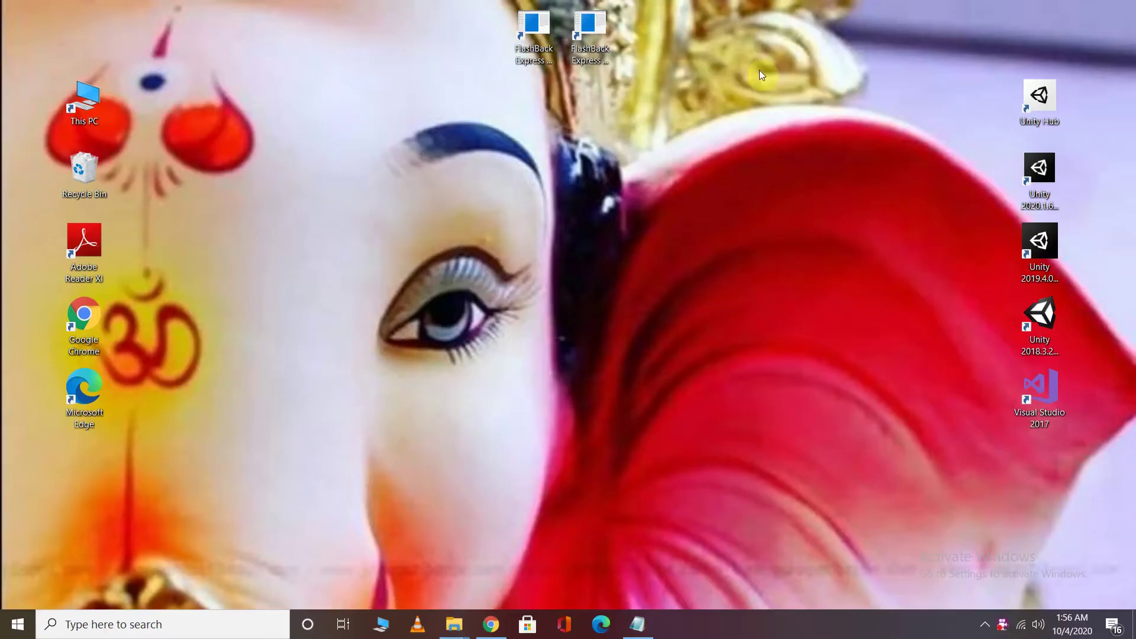
double_click(1036, 106)
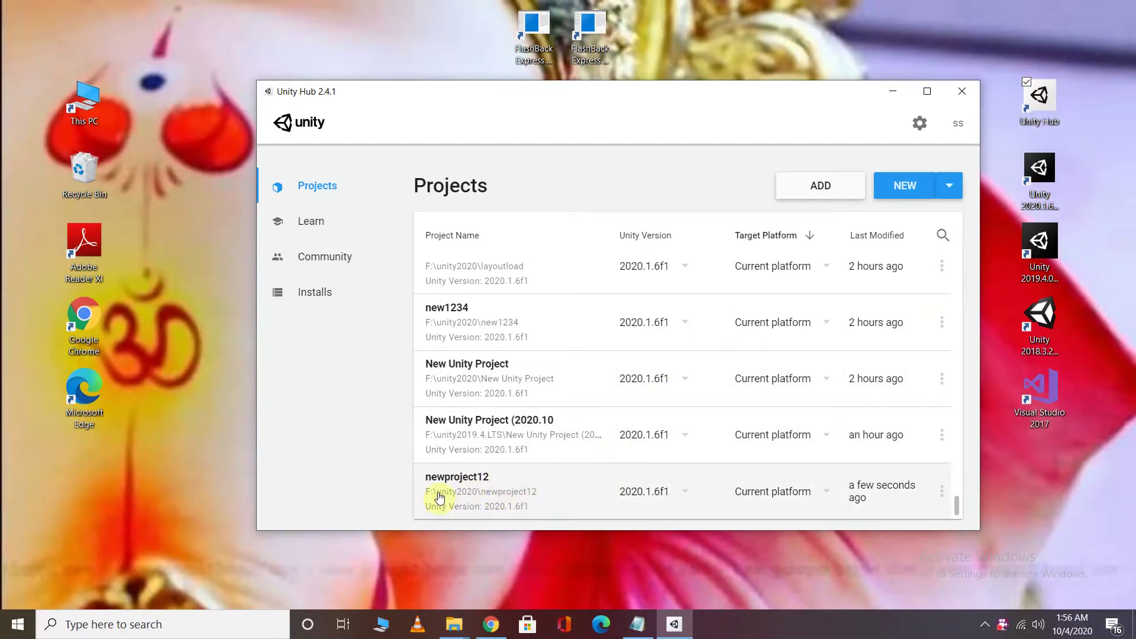
left_click(485, 486)
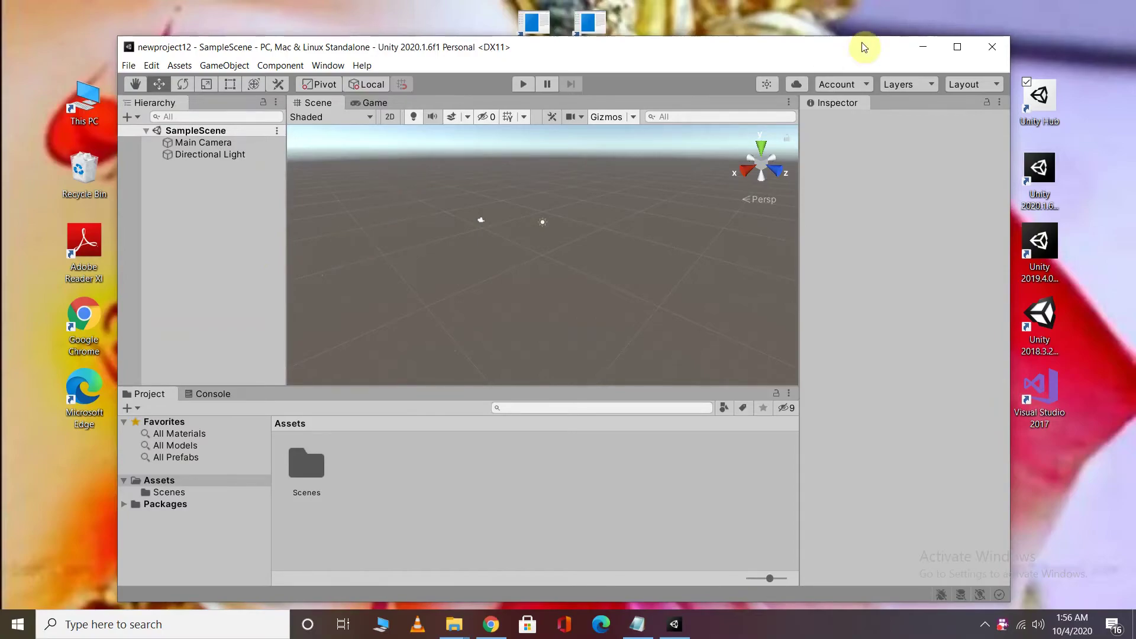
left_click(957, 50)
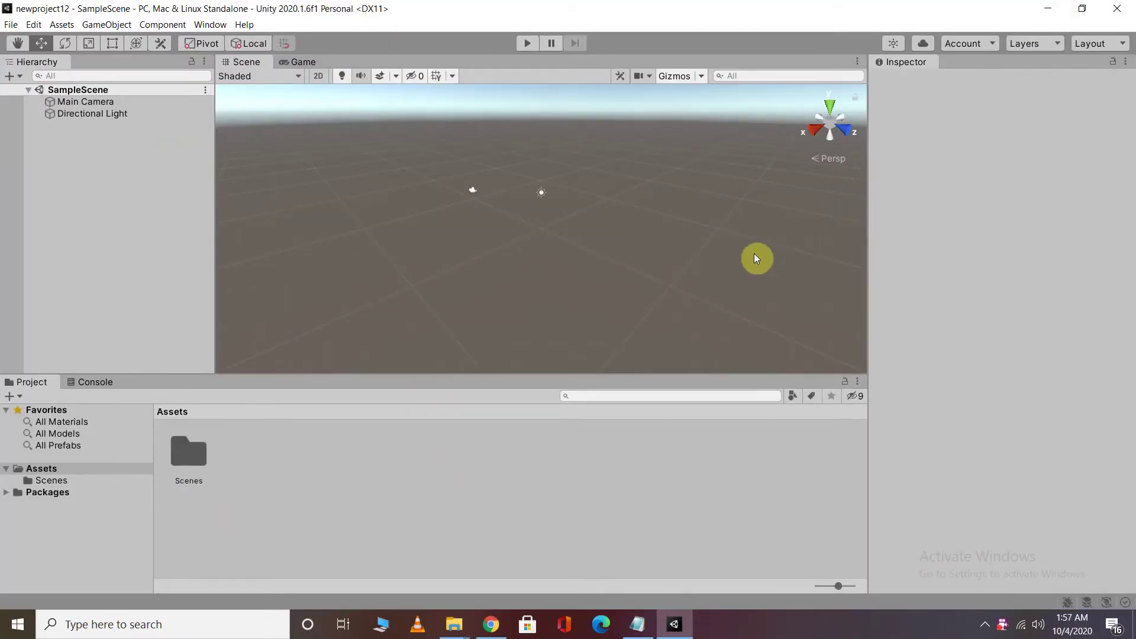
Step: Switch to Unity Hub and look at the editor versions offered for a new project
left_click(1048, 8)
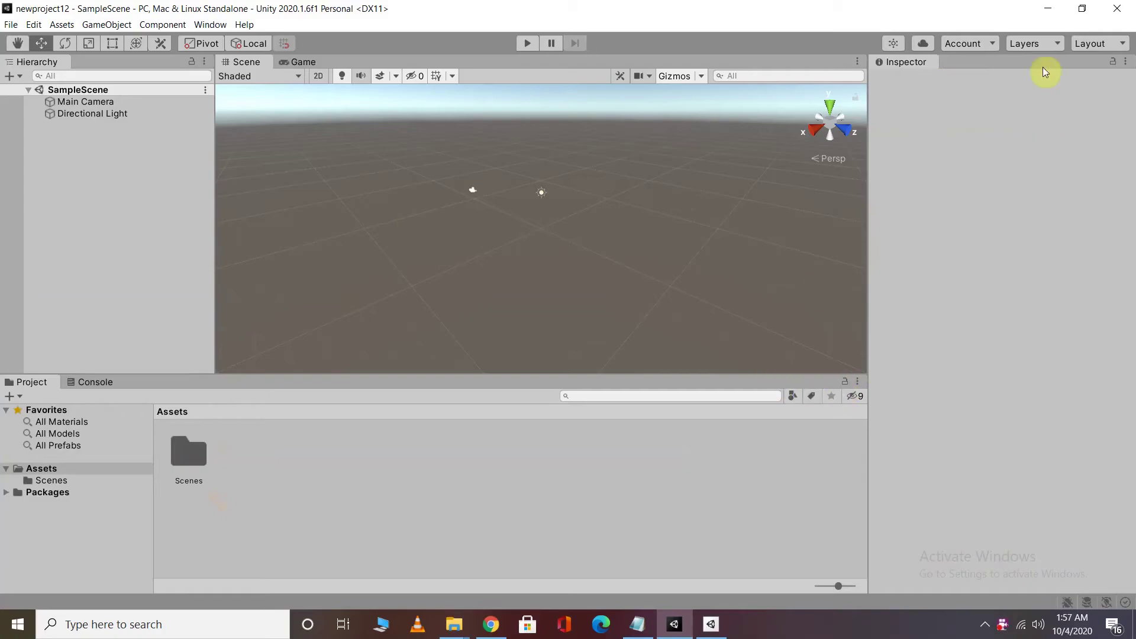
left_click(1048, 8)
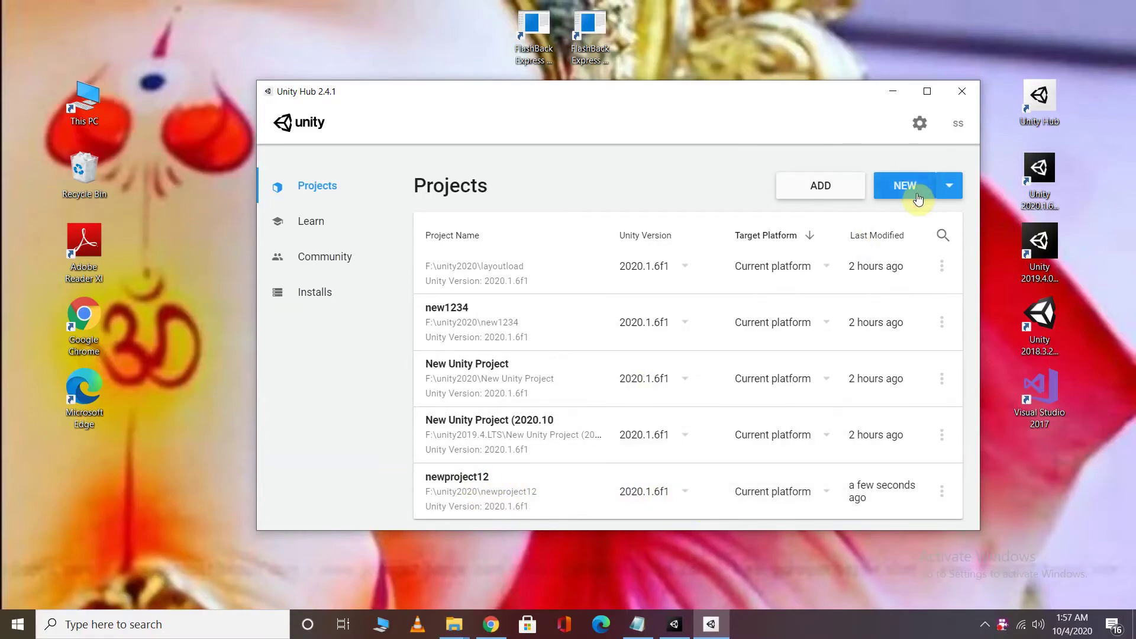
left_click(947, 184)
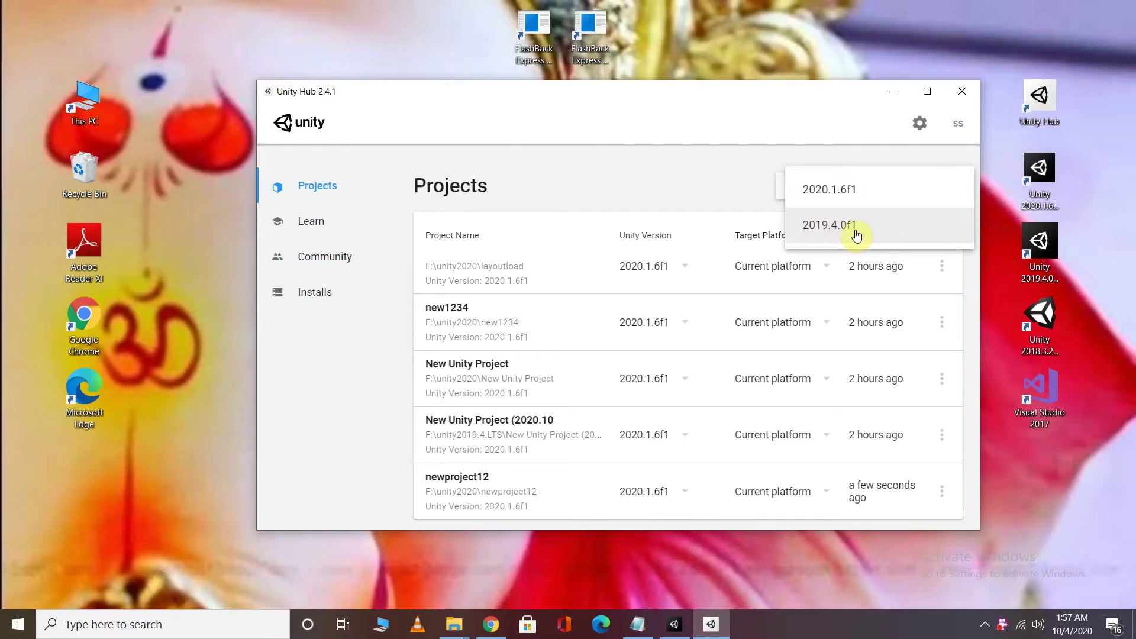
left_click(550, 494)
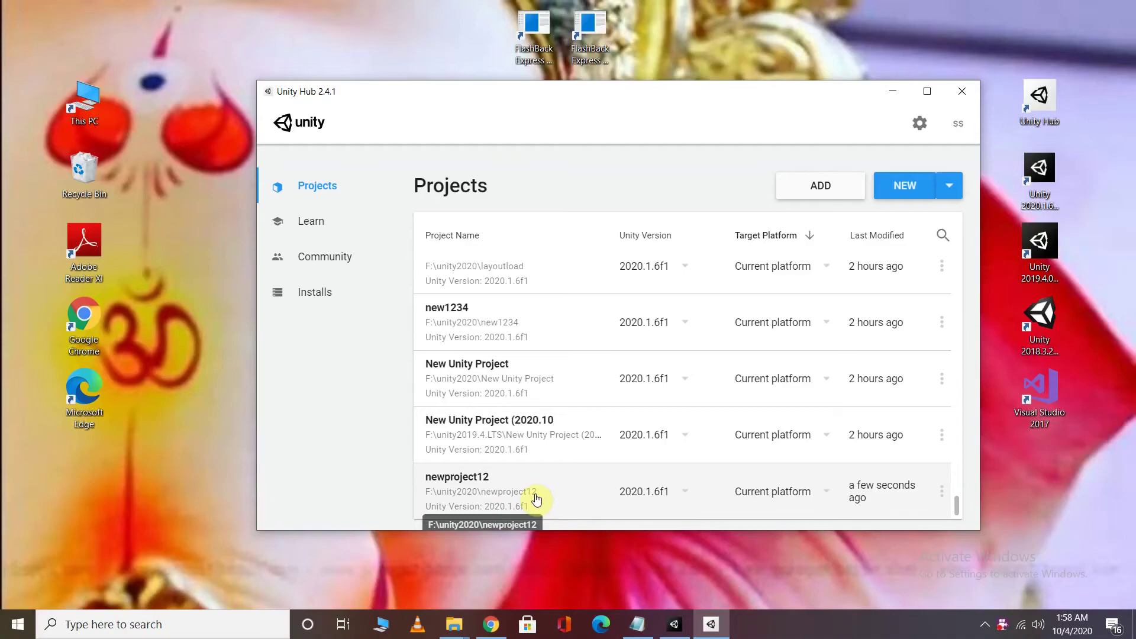
Step: Set the boltintro project's Unity version to 2020.1.6f1 and open it, confirming the project upgrade
scroll(537, 498, "up", 8)
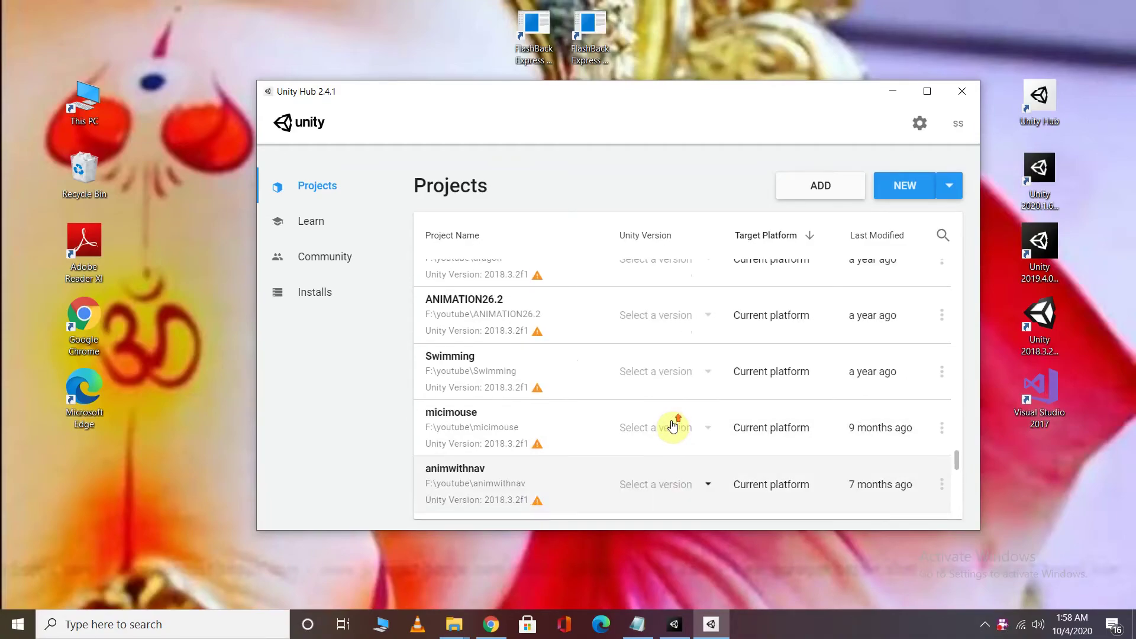
scroll(673, 426, "up", 10)
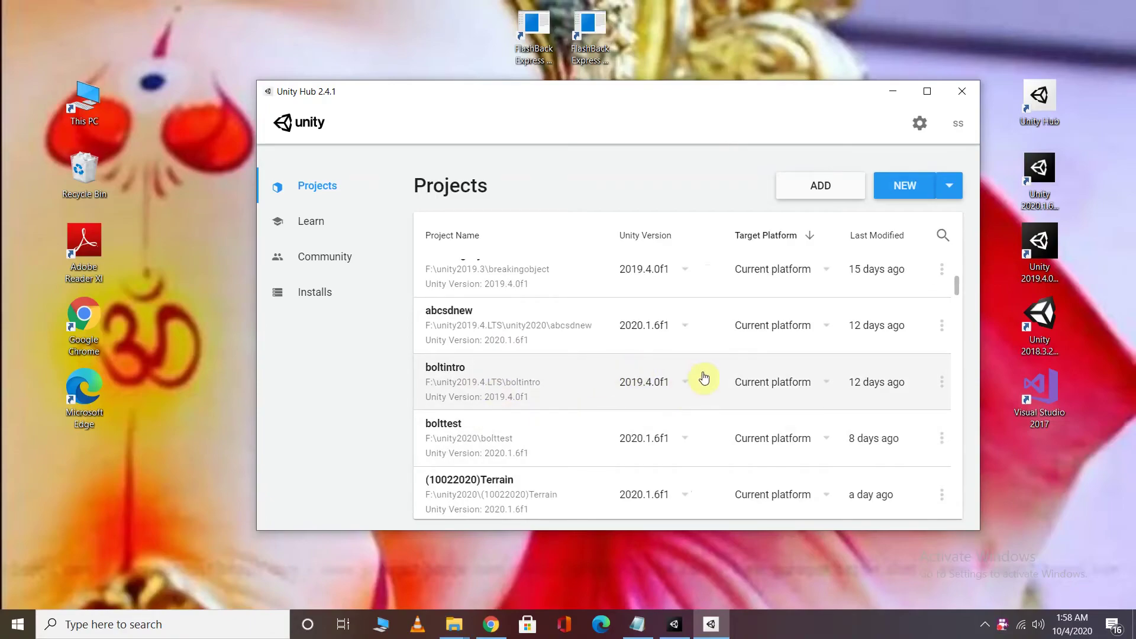
left_click(685, 384)
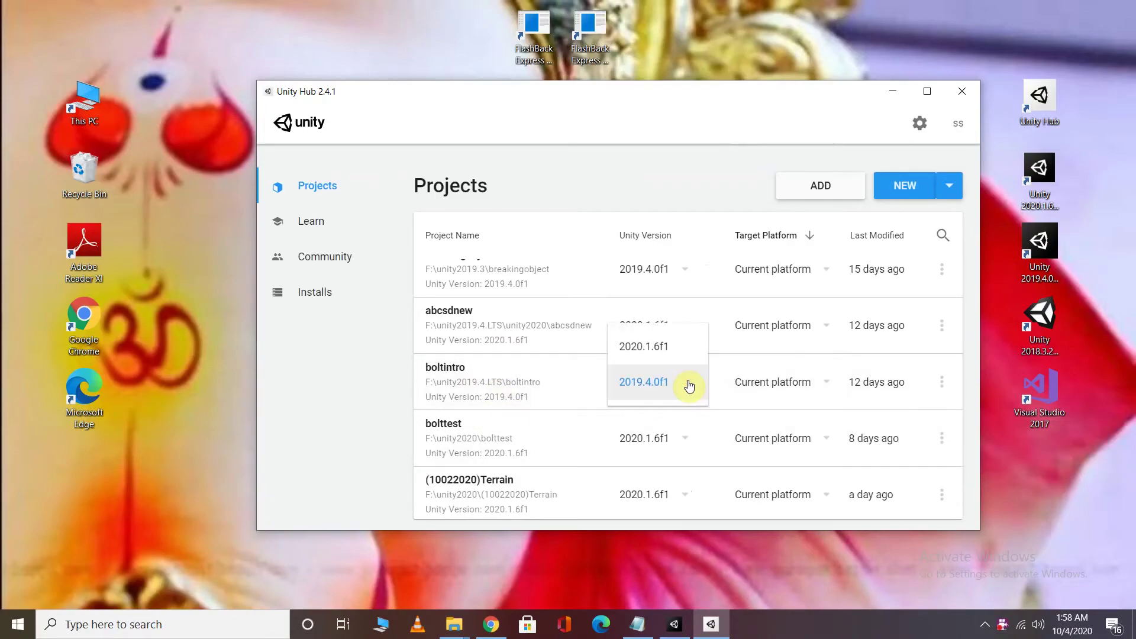
left_click(670, 354)
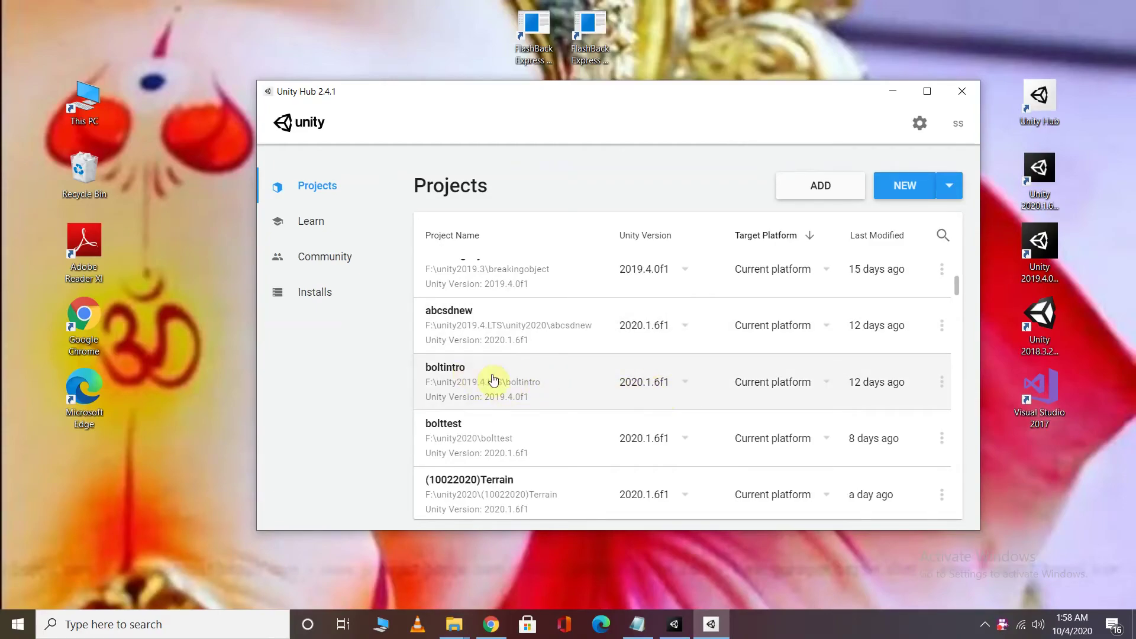
left_click(531, 378)
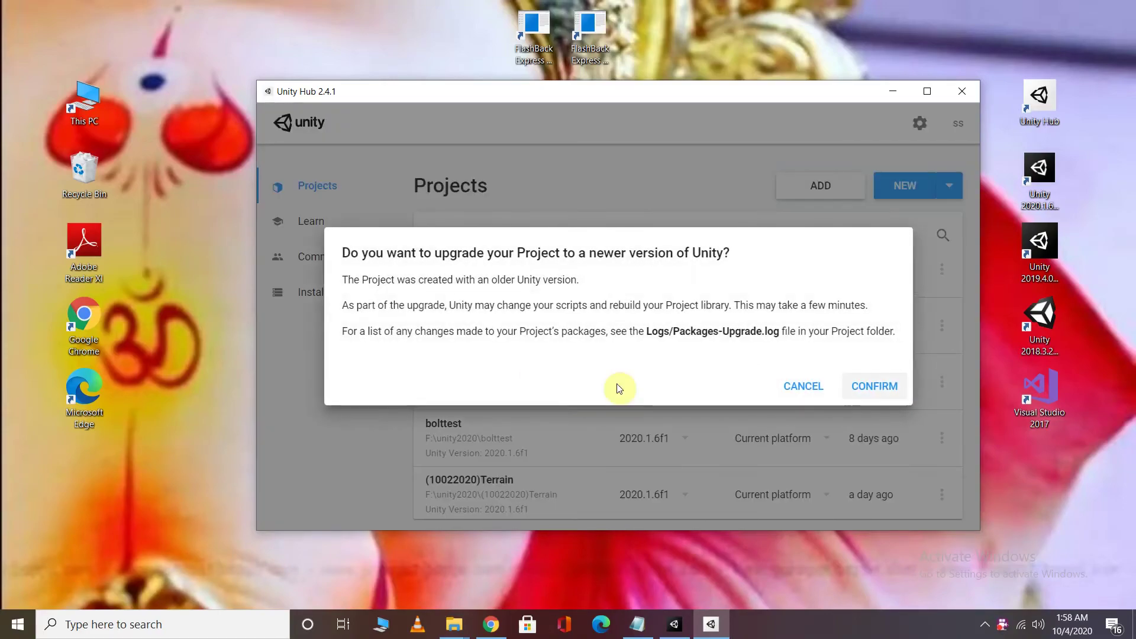
left_click(875, 393)
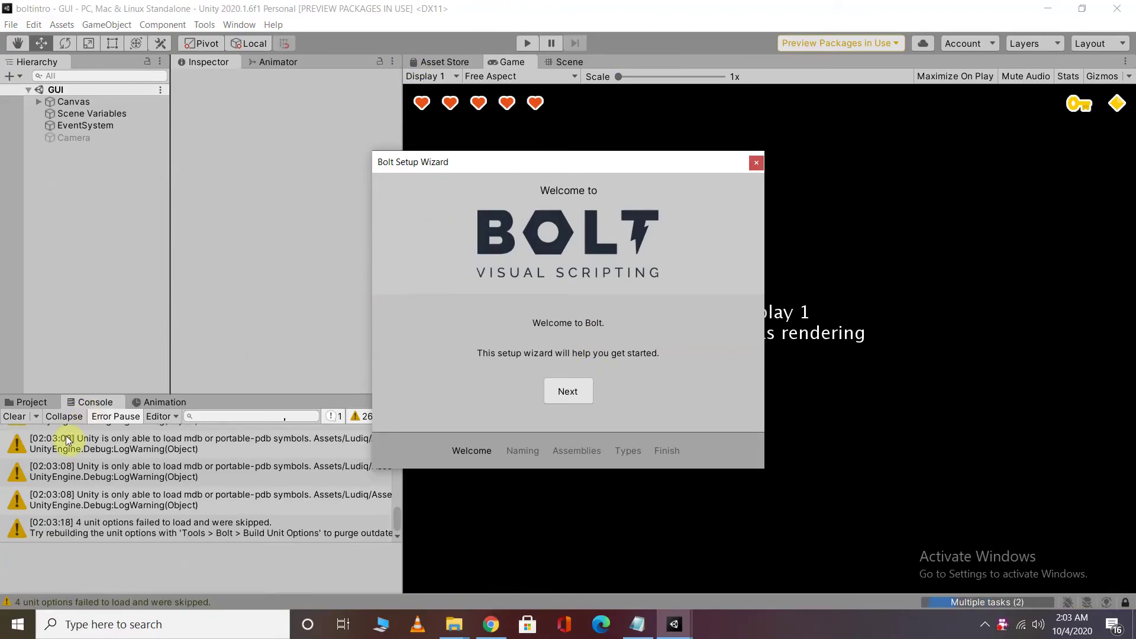
Step: Clear the boltintro project's console messages and display its project assets
left_click(13, 417)
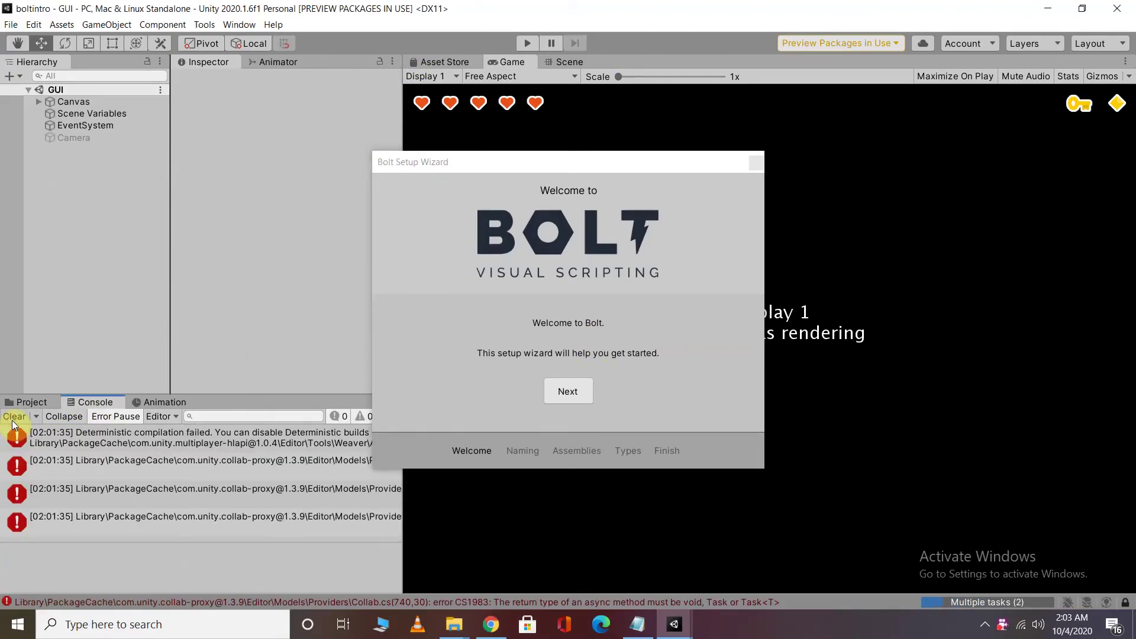
left_click(20, 402)
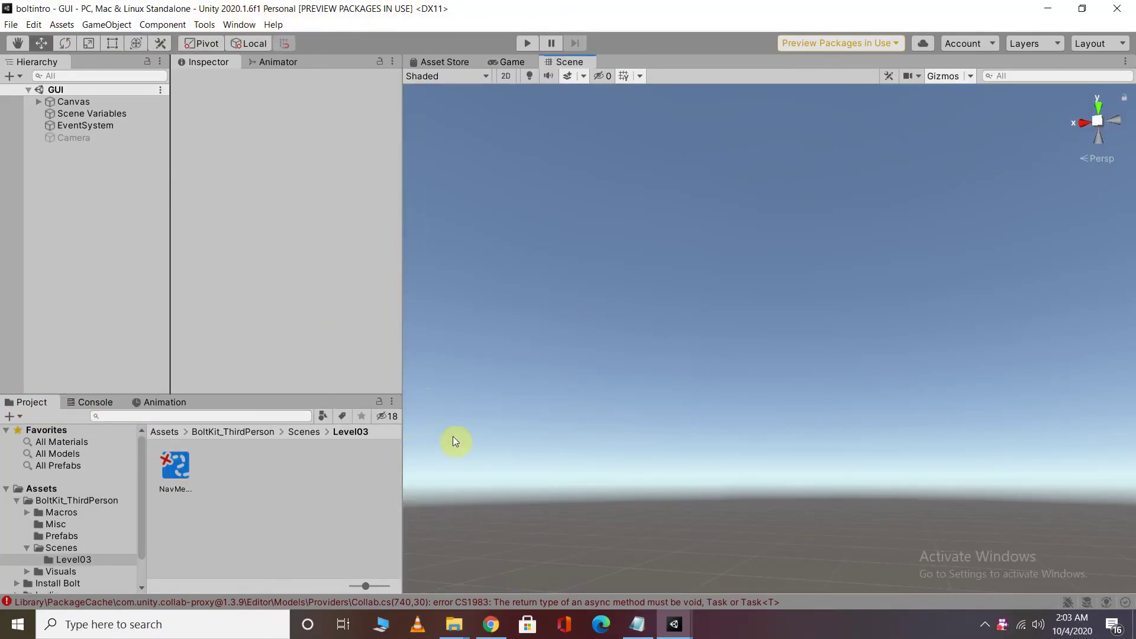
mouse_move(674, 624)
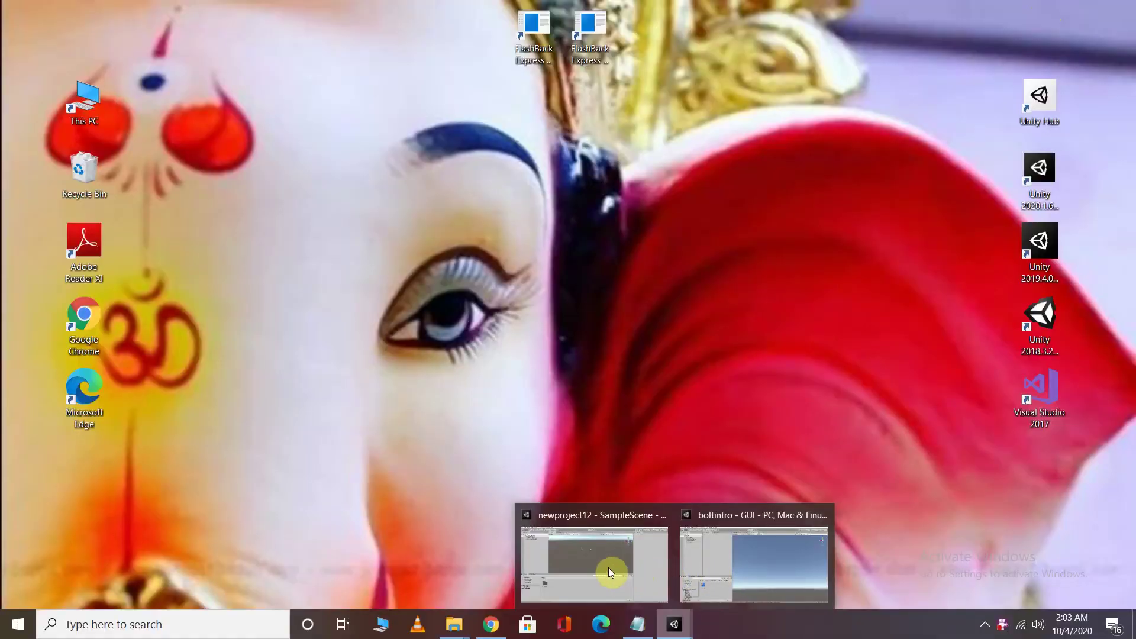